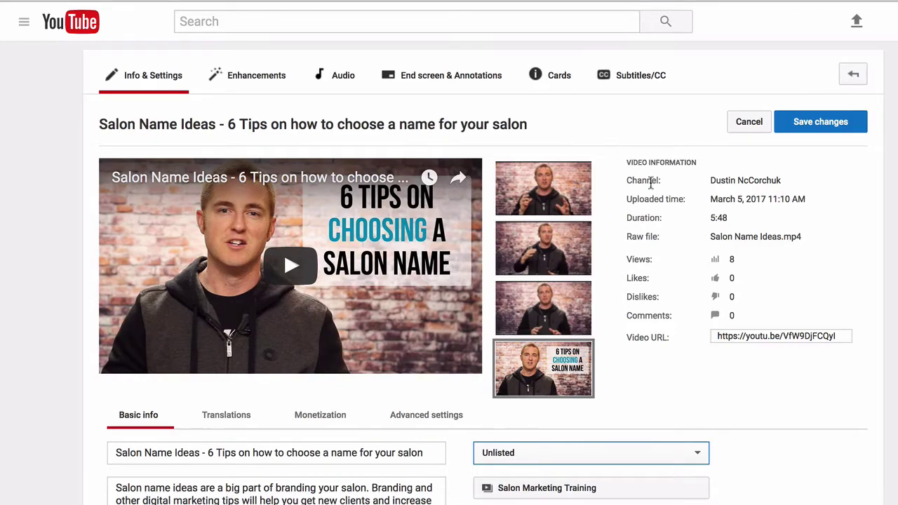
# - Rerun the 'salon name ideas' search and scroll through the first page of results
pyautogui.scroll(-2, 649, 179)
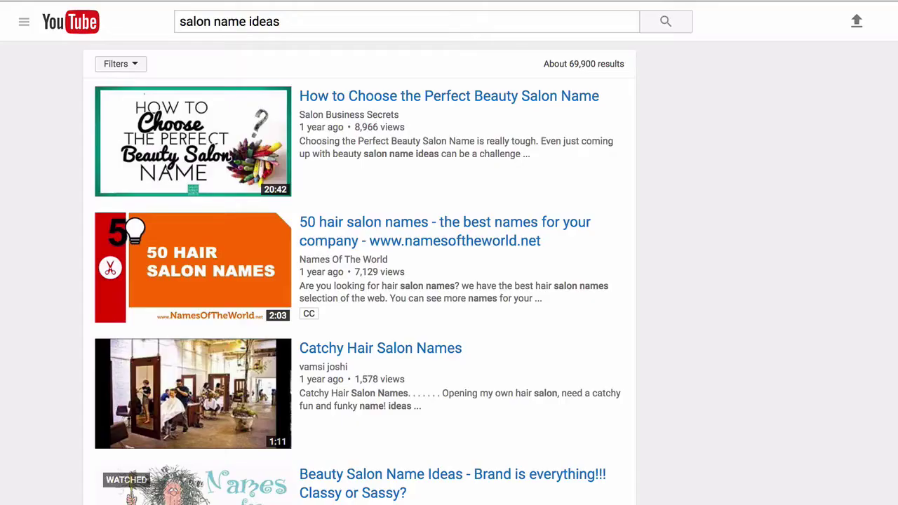
pyautogui.click(284, 22)
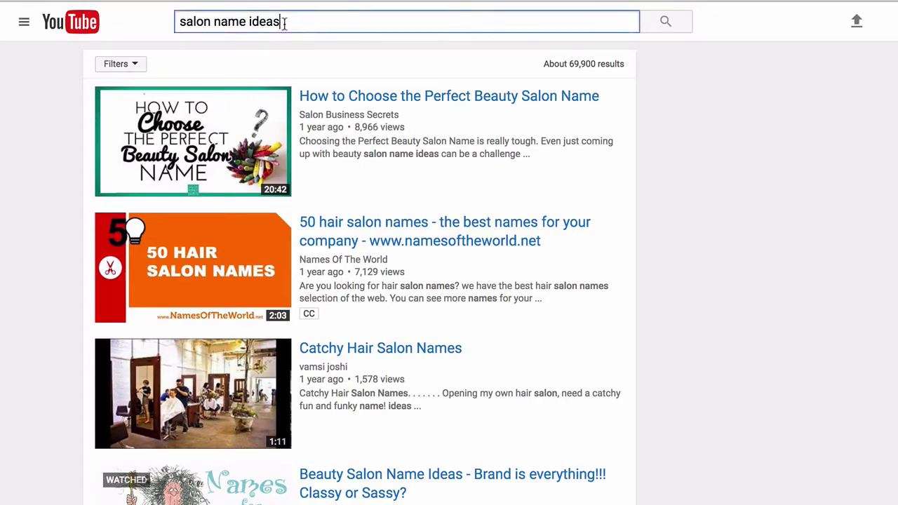
pyautogui.press('Return')
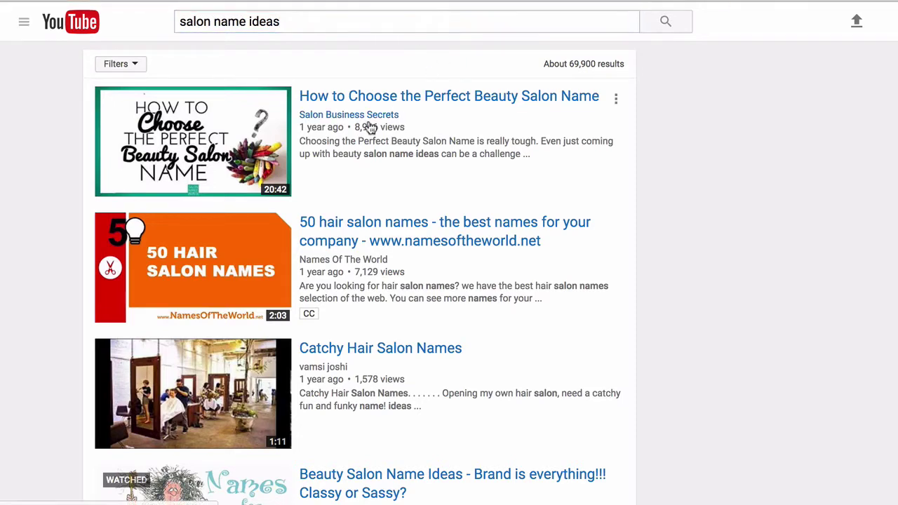
pyautogui.scroll(-1, 370, 127)
pyautogui.scroll(-6, 370, 127)
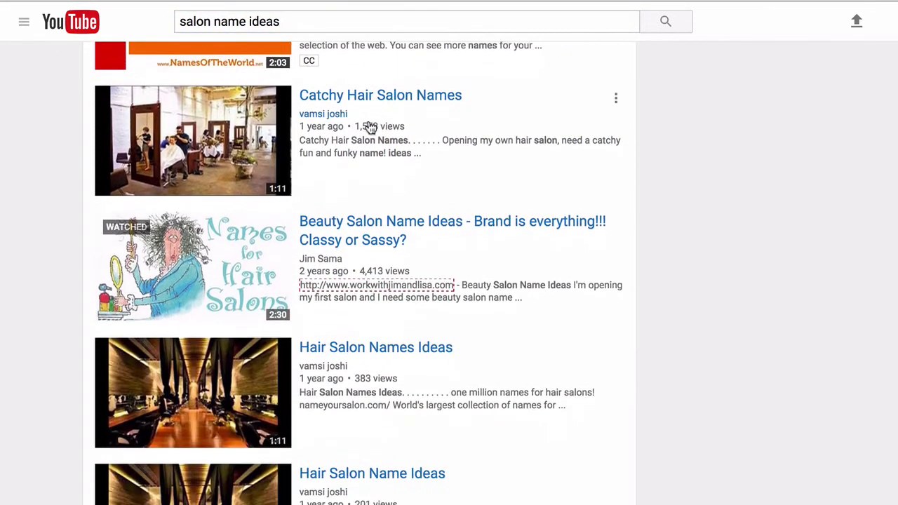
pyautogui.scroll(-10, 370, 126)
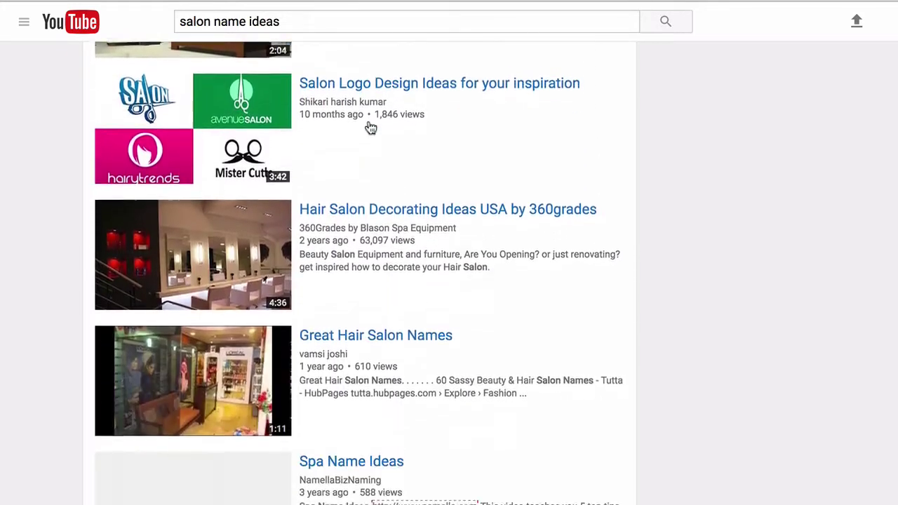
pyautogui.scroll(-12, 370, 127)
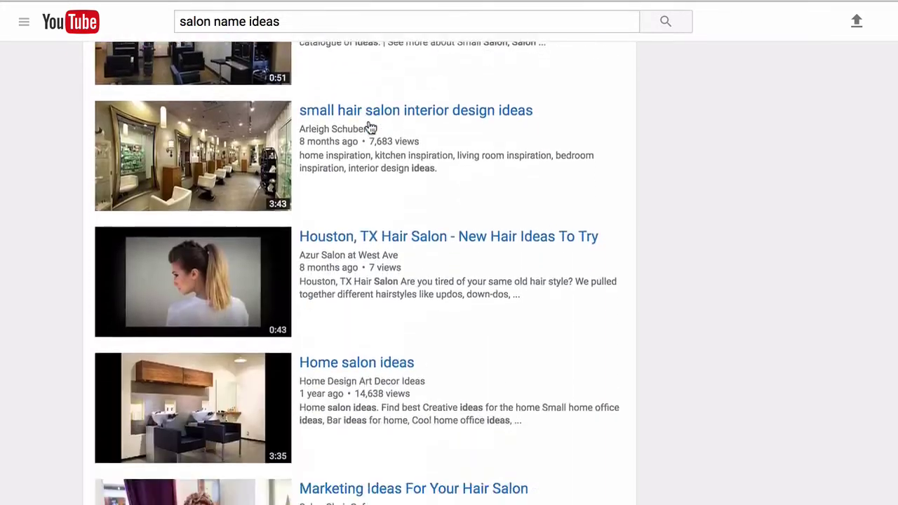
pyautogui.scroll(-7, 366, 126)
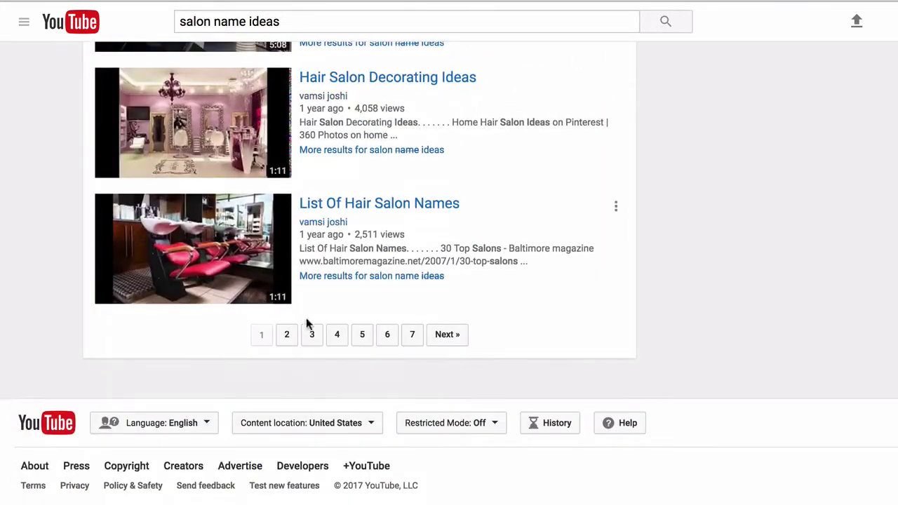
# - Browse the second page of salon name ideas results
pyautogui.click(289, 336)
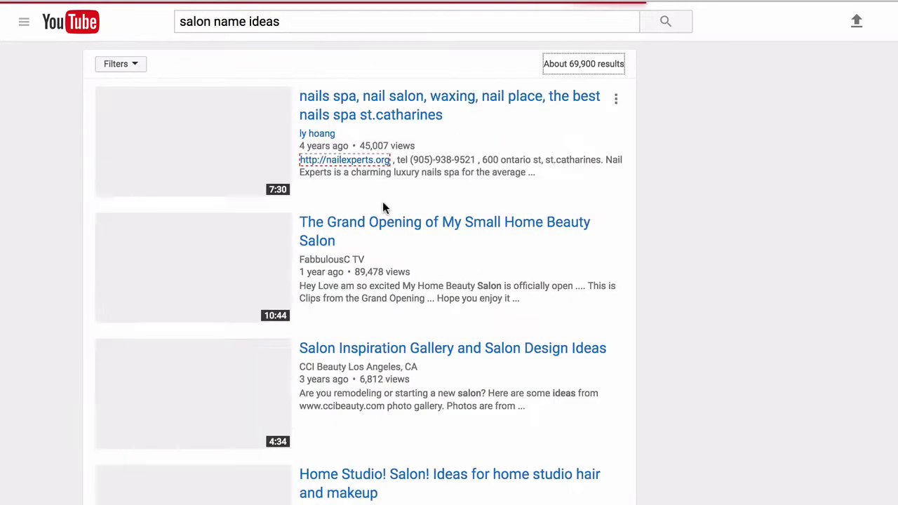
pyautogui.scroll(-9, 382, 201)
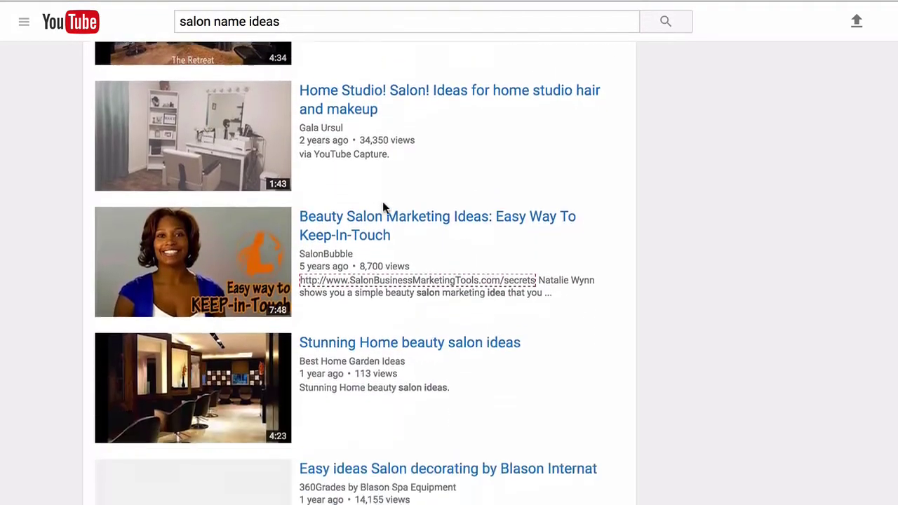
pyautogui.scroll(-10, 382, 202)
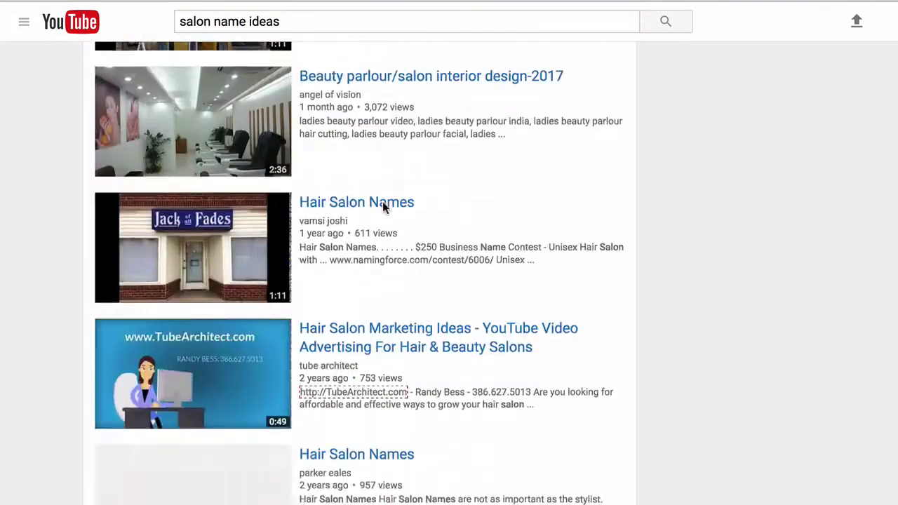
pyautogui.scroll(-10, 382, 201)
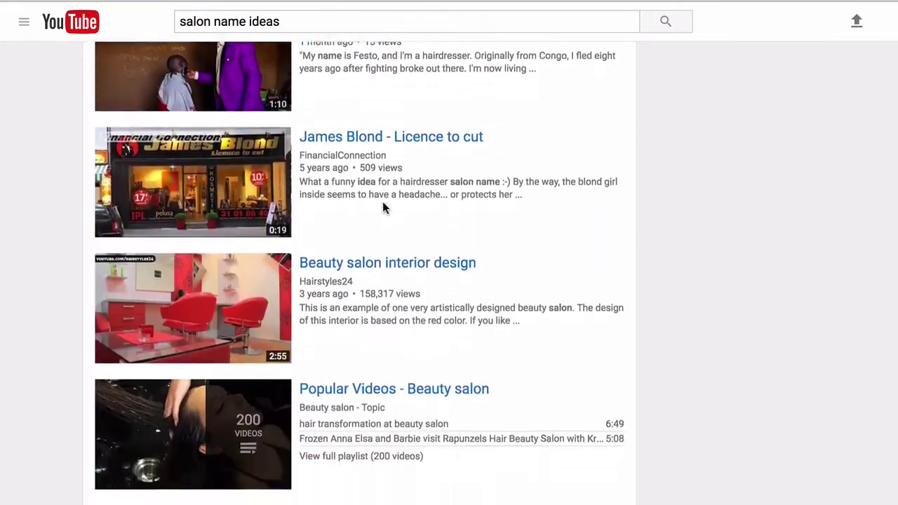
pyautogui.scroll(12, 383, 208)
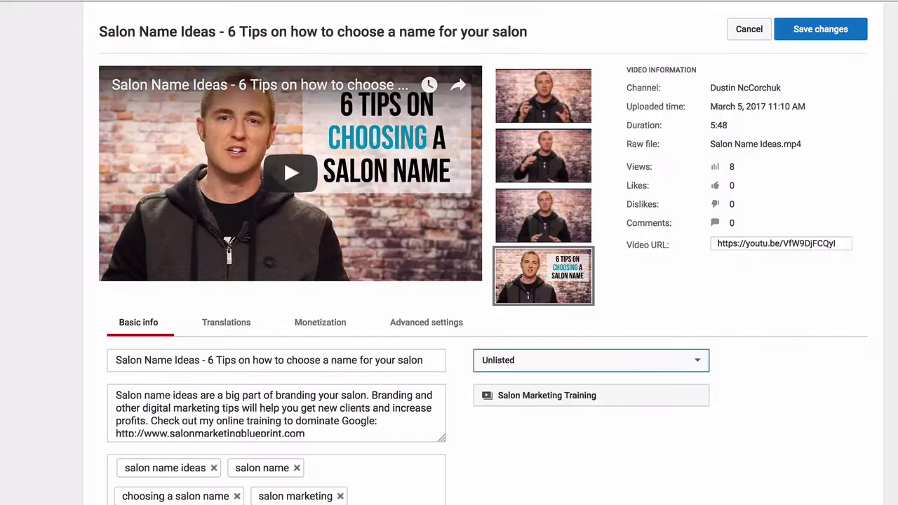
pyautogui.scroll(2, 414, 140)
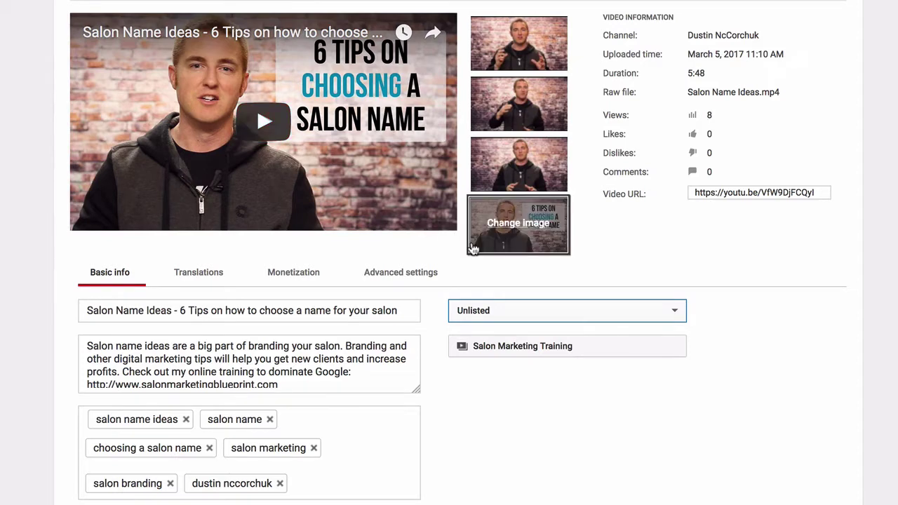
pyautogui.scroll(1, 231, 330)
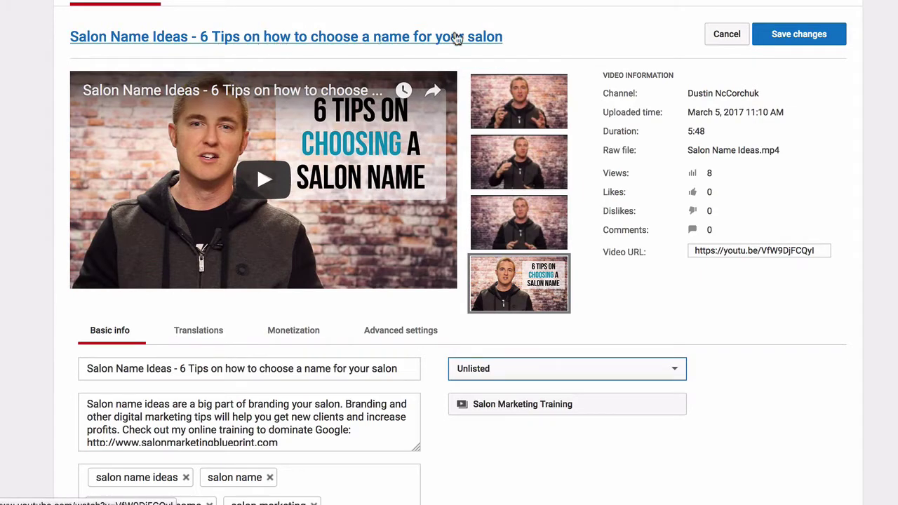
pyautogui.scroll(-5, 331, 190)
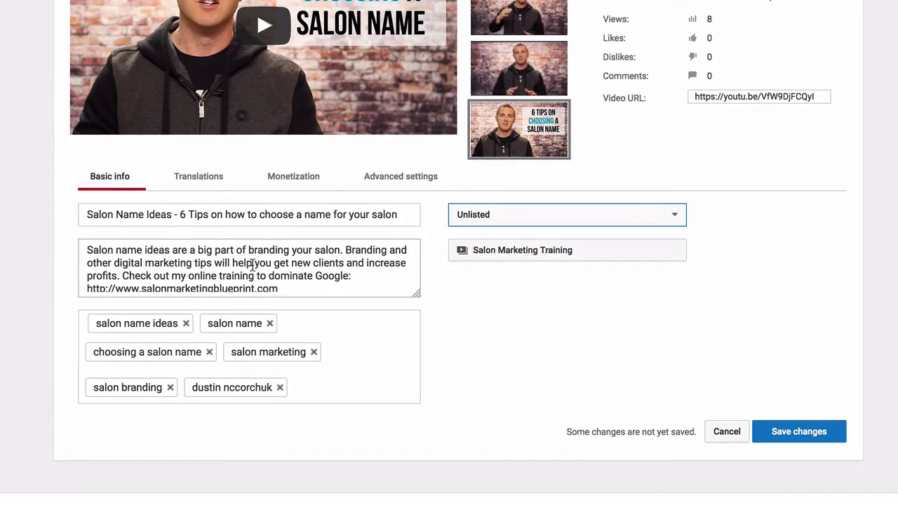
# - Enlarge the description box and read through the video's long description text
pyautogui.moveTo(414, 293); pyautogui.dragTo(440, 410)
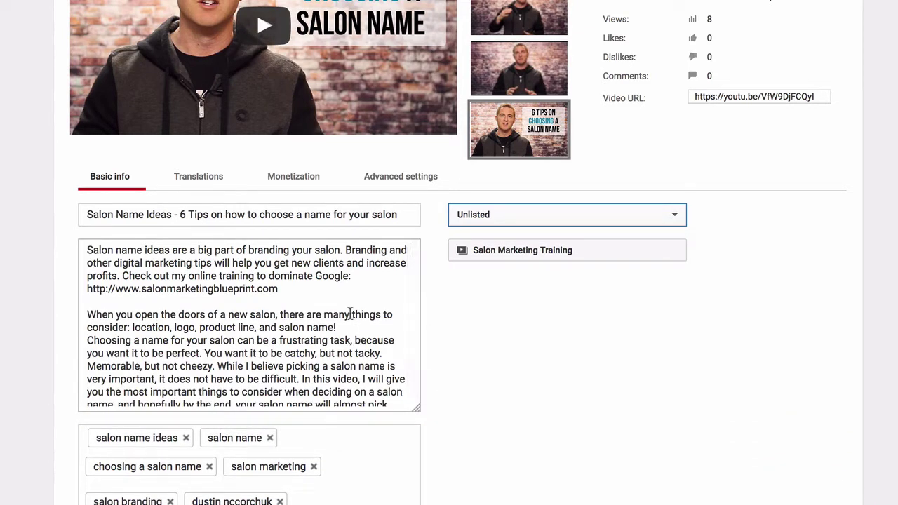
pyautogui.scroll(-20, 354, 291)
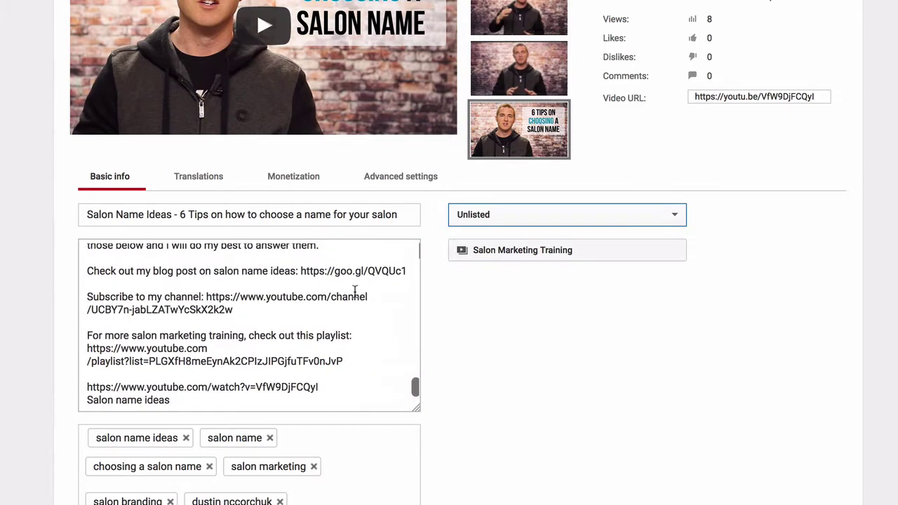
pyautogui.scroll(8, 354, 291)
pyautogui.scroll(-8, 354, 291)
pyautogui.scroll(2, 289, 292)
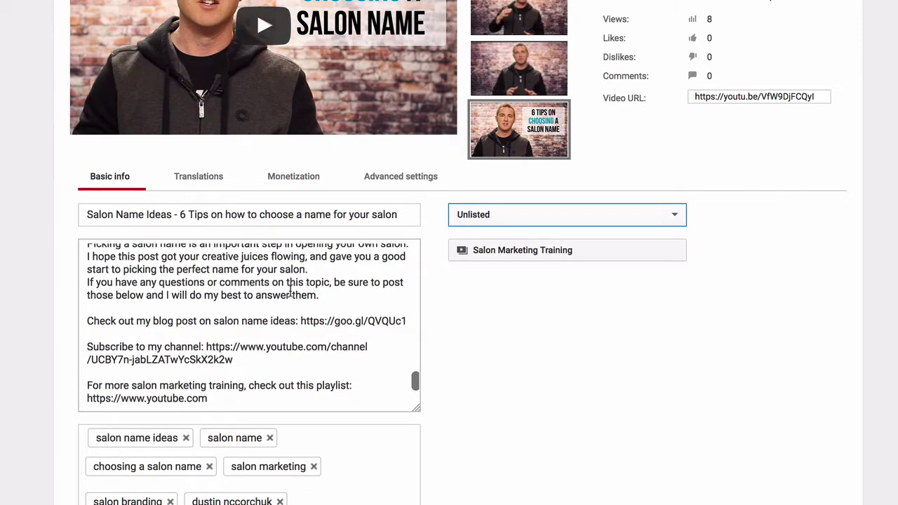
pyautogui.scroll(-2, 290, 291)
pyautogui.scroll(20, 289, 291)
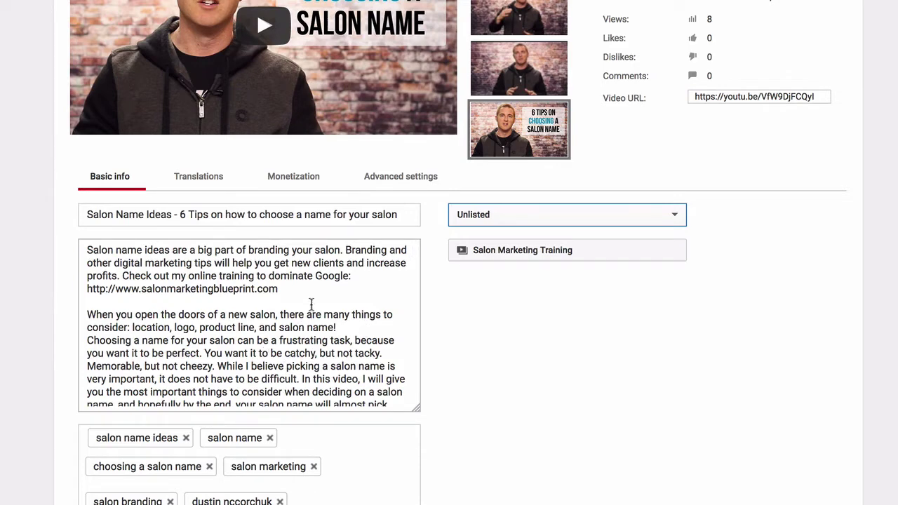
pyautogui.scroll(-10, 357, 296)
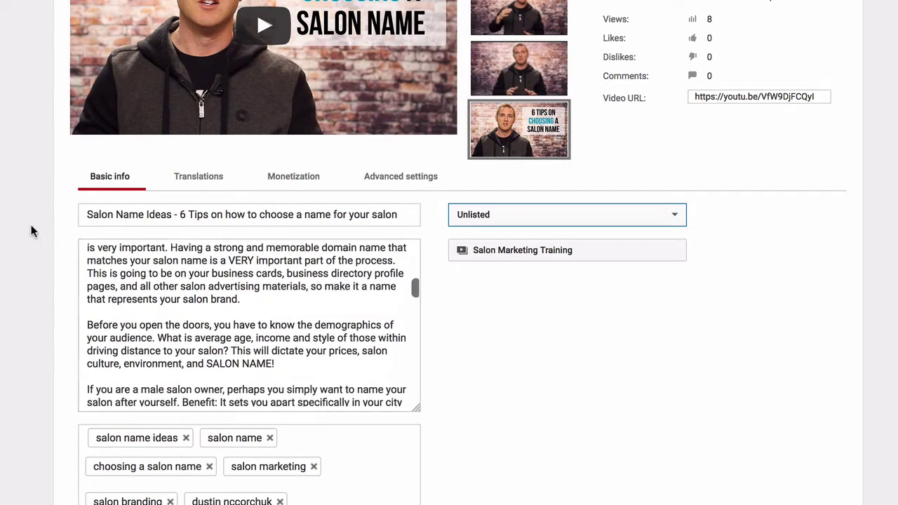
pyautogui.scroll(-2, 31, 230)
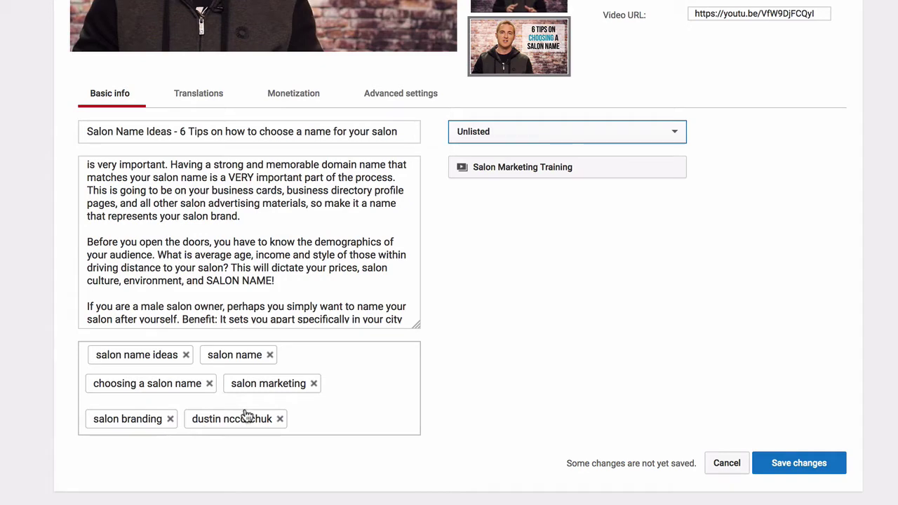
pyautogui.scroll(1, 497, 317)
pyautogui.scroll(2, 498, 321)
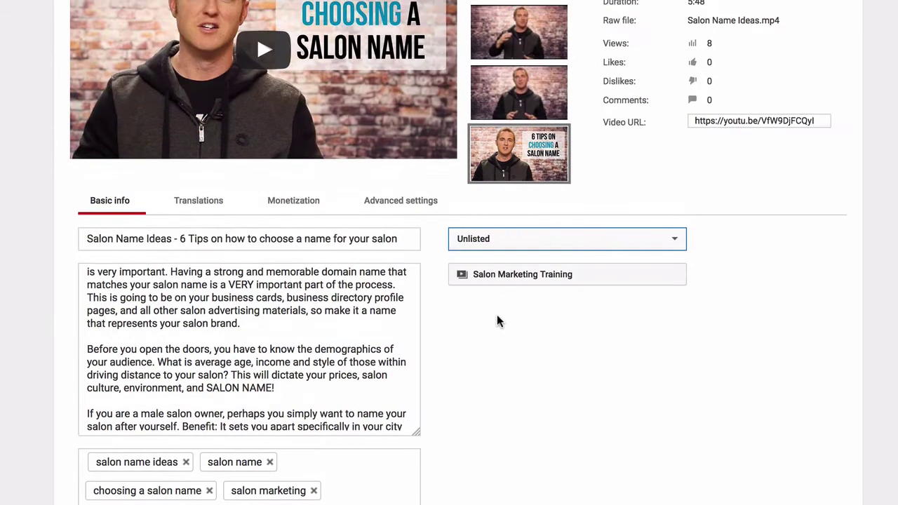
pyautogui.scroll(-2, 497, 321)
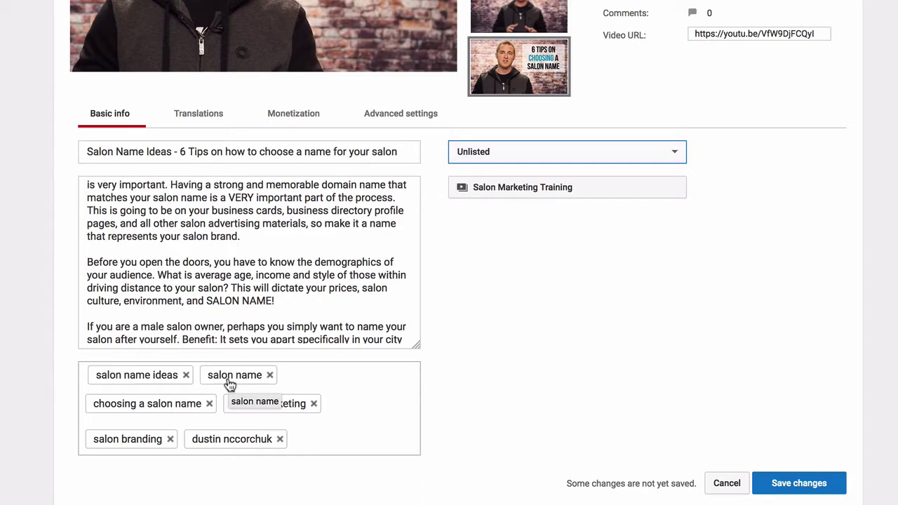
# - Add the tag 'naming your salon' after the existing six tags
pyautogui.click(303, 436)
pyautogui.write('nam')
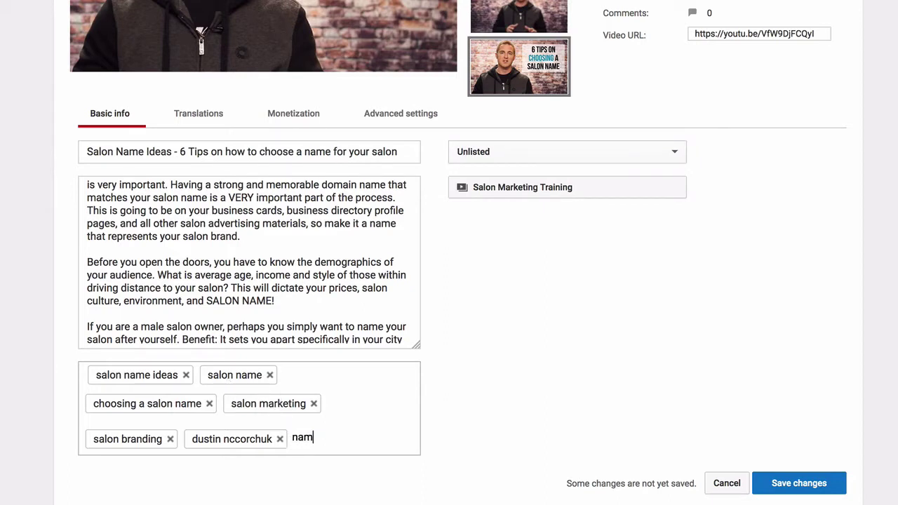
pyautogui.write('ing your salon')
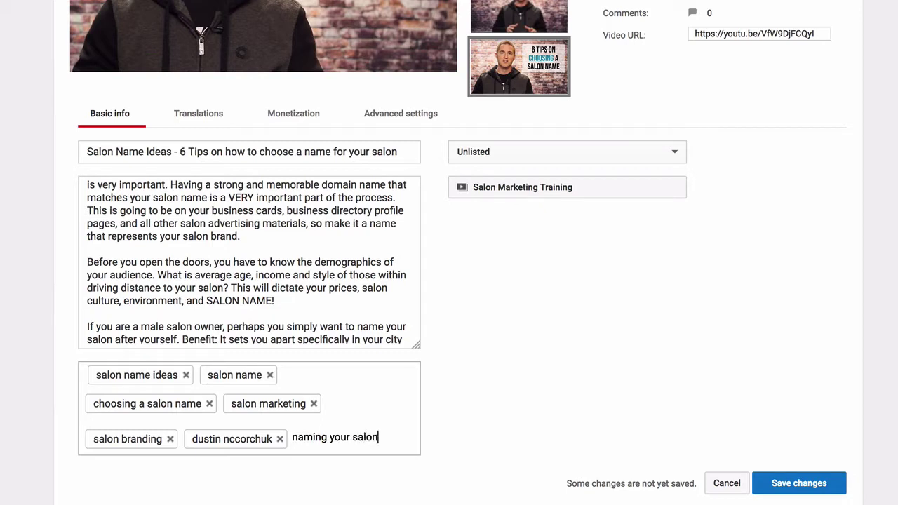
pyautogui.press('Return')
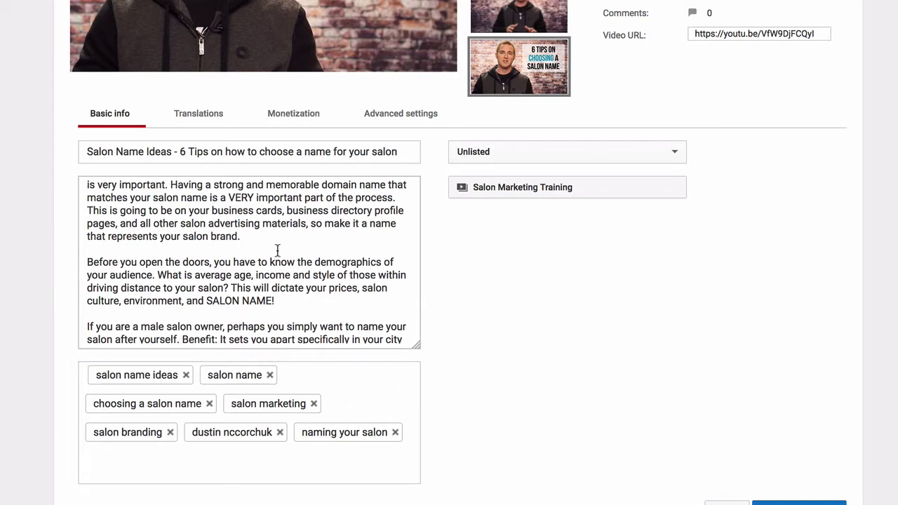
pyautogui.scroll(3, 277, 251)
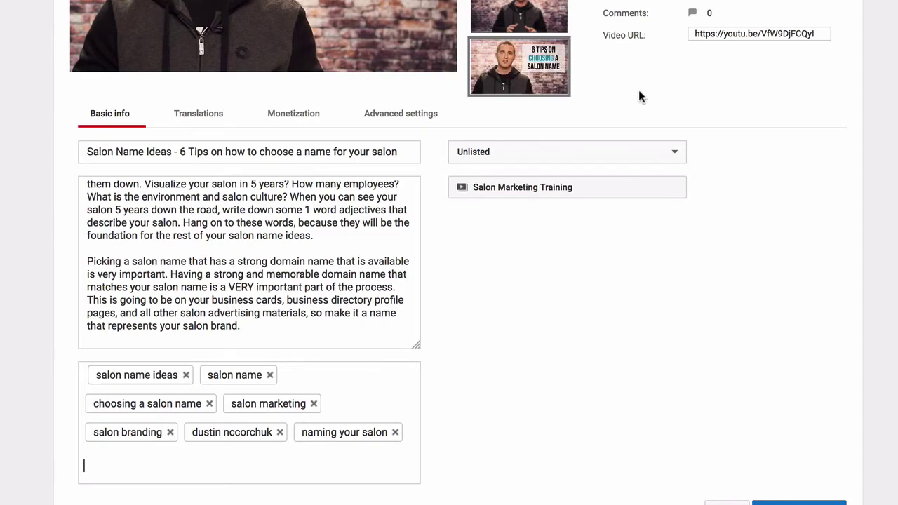
pyautogui.scroll(3, 642, 85)
pyautogui.moveTo(542, 140)
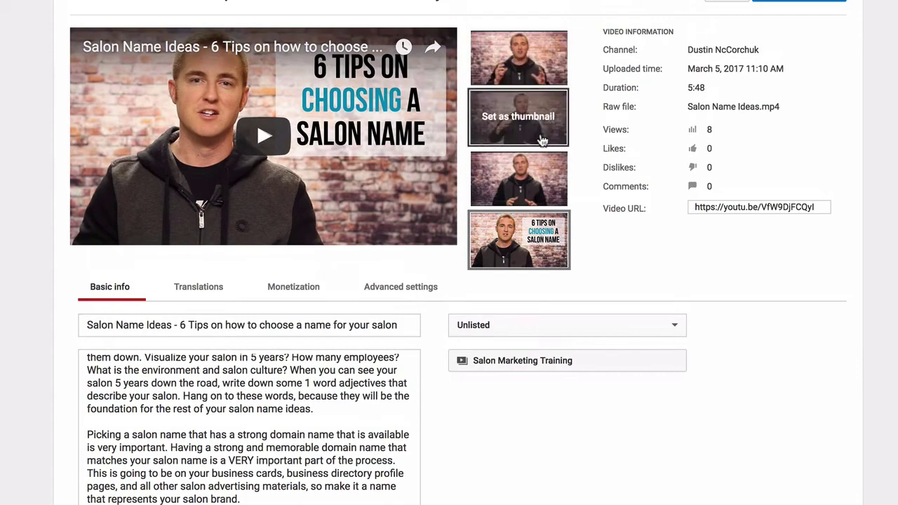
pyautogui.moveTo(543, 52)
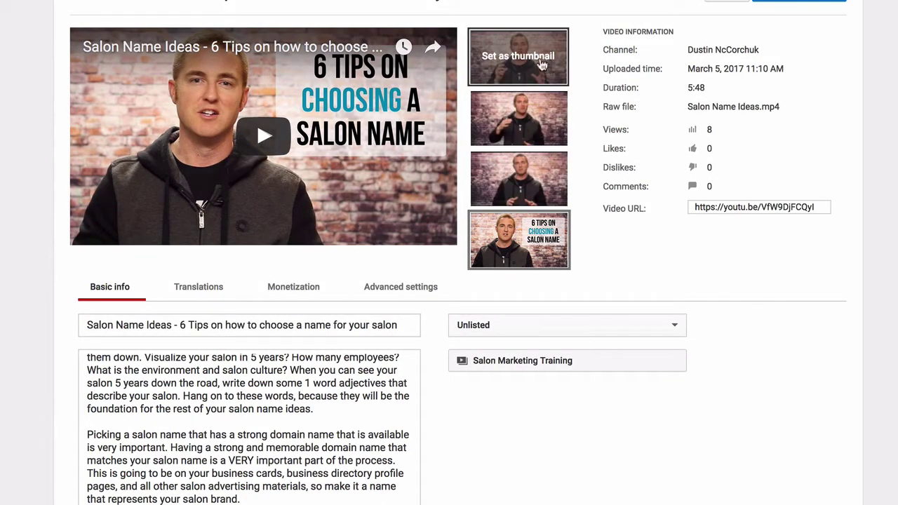
pyautogui.moveTo(540, 174)
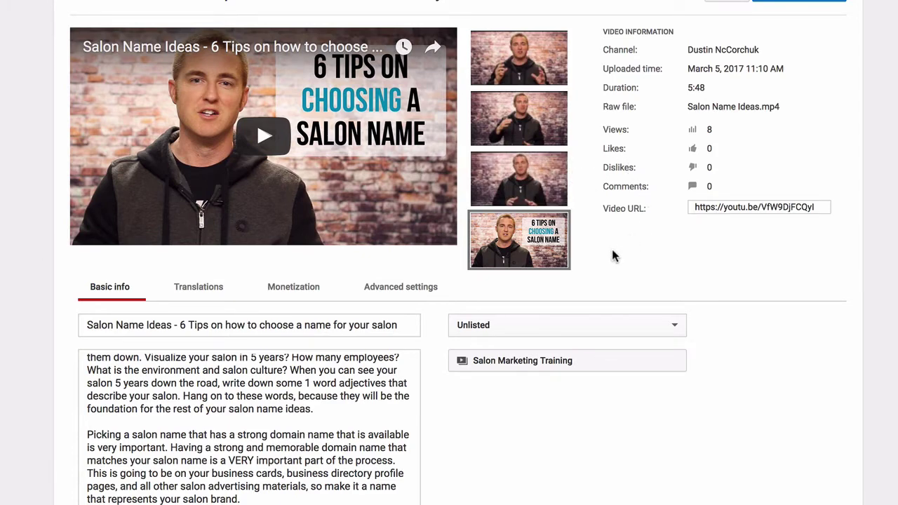
pyautogui.moveTo(549, 251)
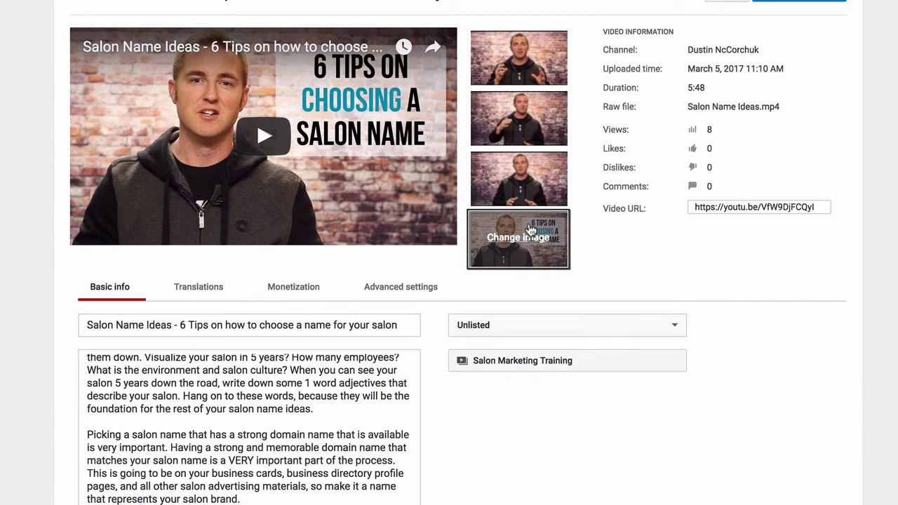
pyautogui.scroll(1, 521, 230)
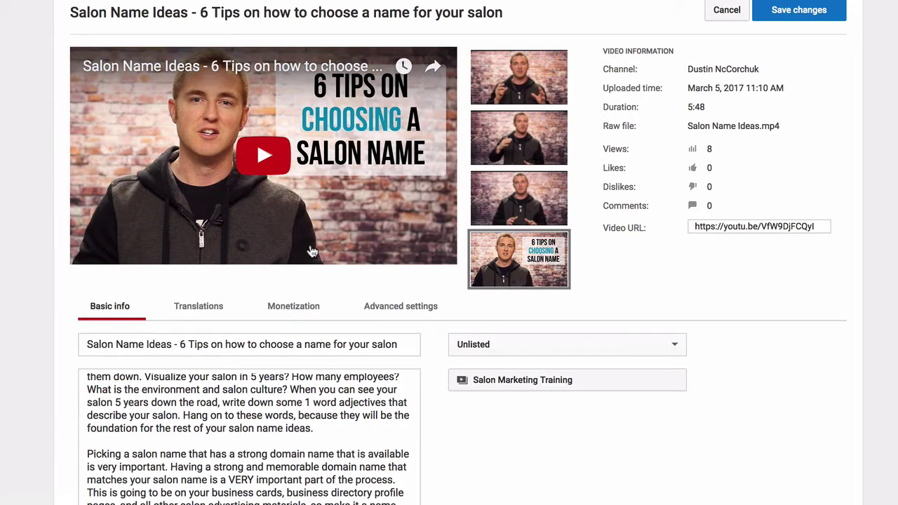
pyautogui.click(513, 383)
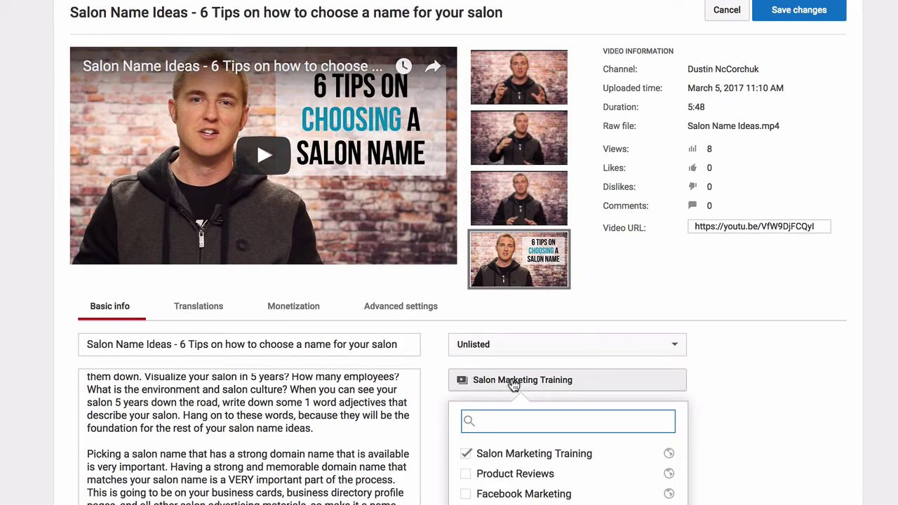
pyautogui.click(512, 382)
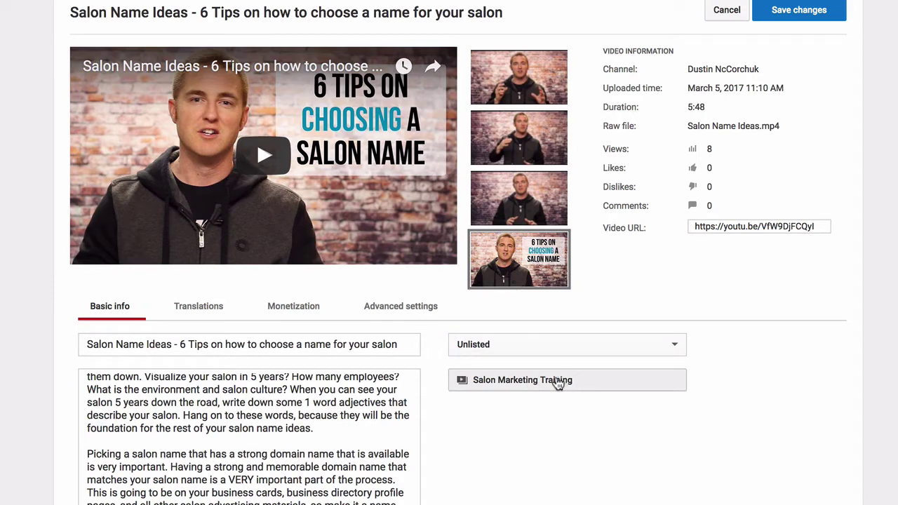
pyautogui.scroll(-3, 434, 367)
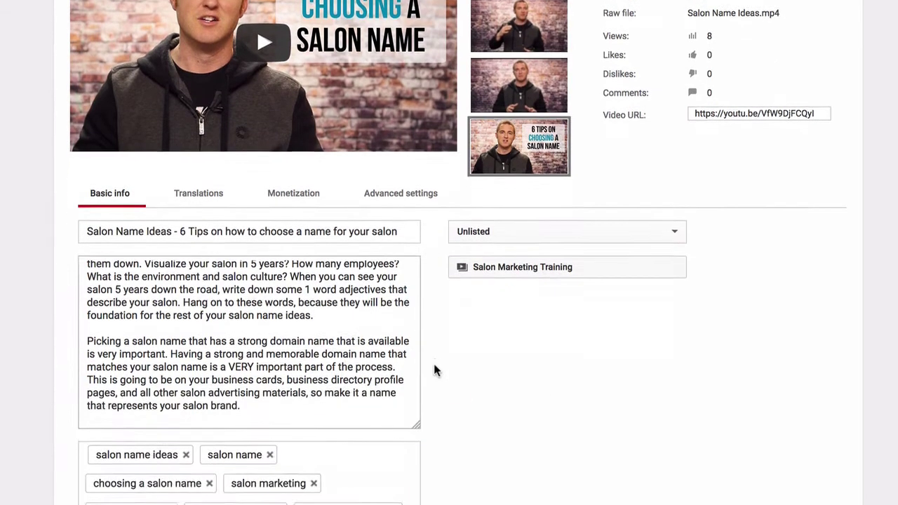
pyautogui.scroll(-3, 325, 293)
pyautogui.scroll(-10, 324, 293)
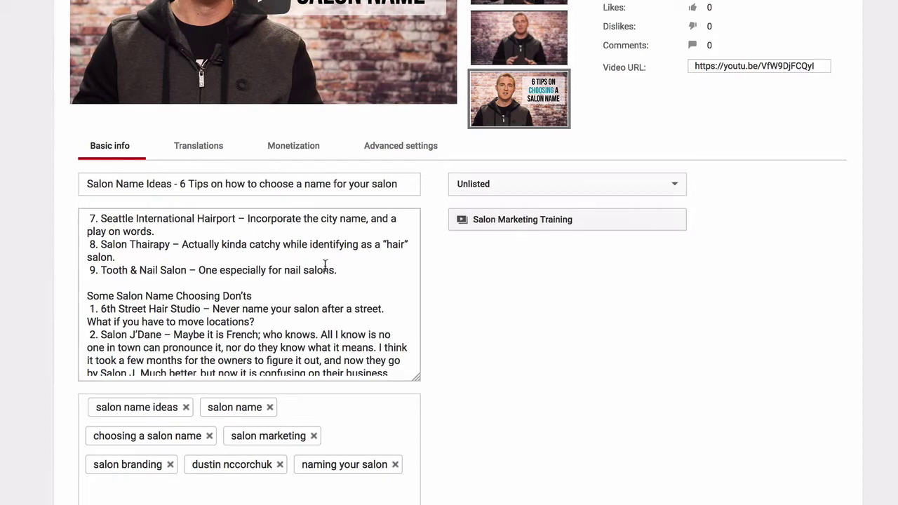
pyautogui.scroll(-10, 323, 263)
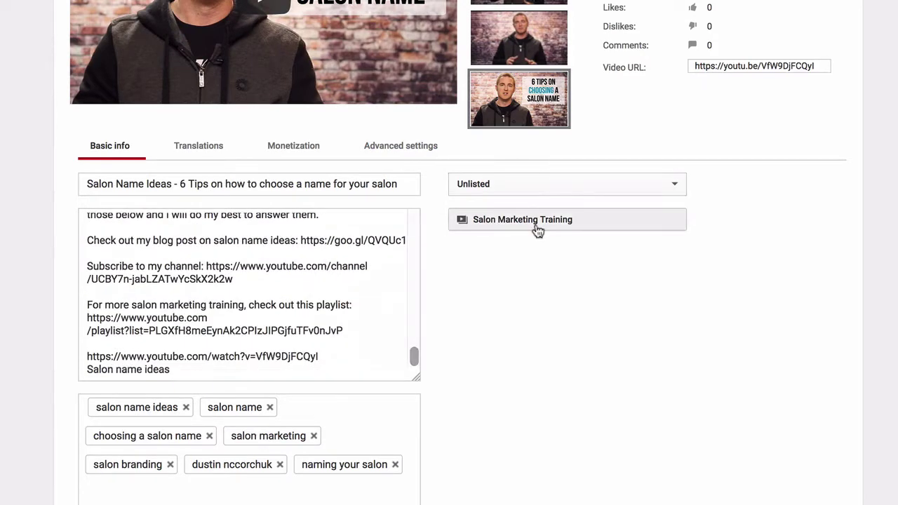
pyautogui.click(301, 77)
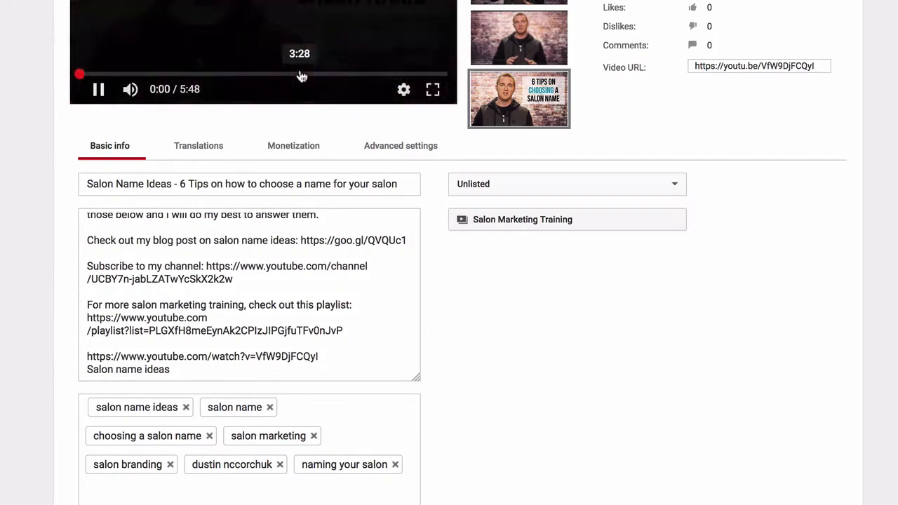
pyautogui.click(97, 91)
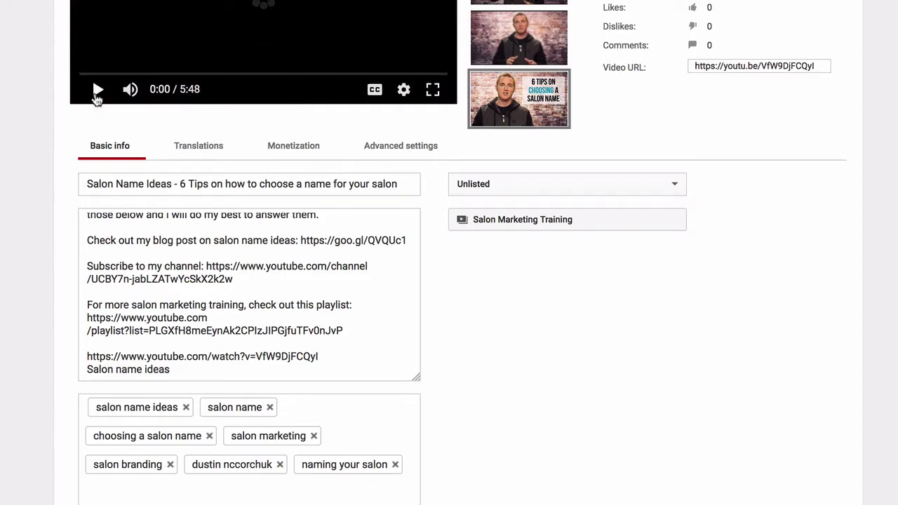
pyautogui.scroll(-2, 210, 253)
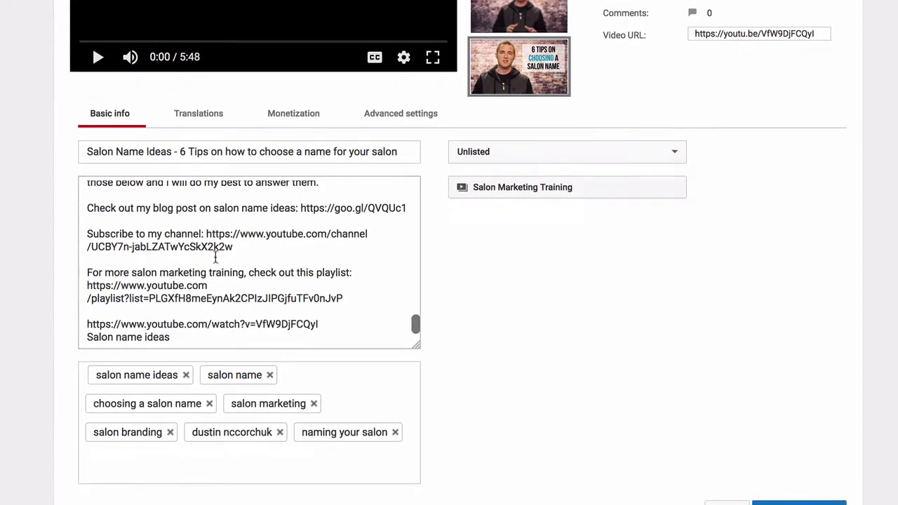
pyautogui.scroll(-1, 216, 258)
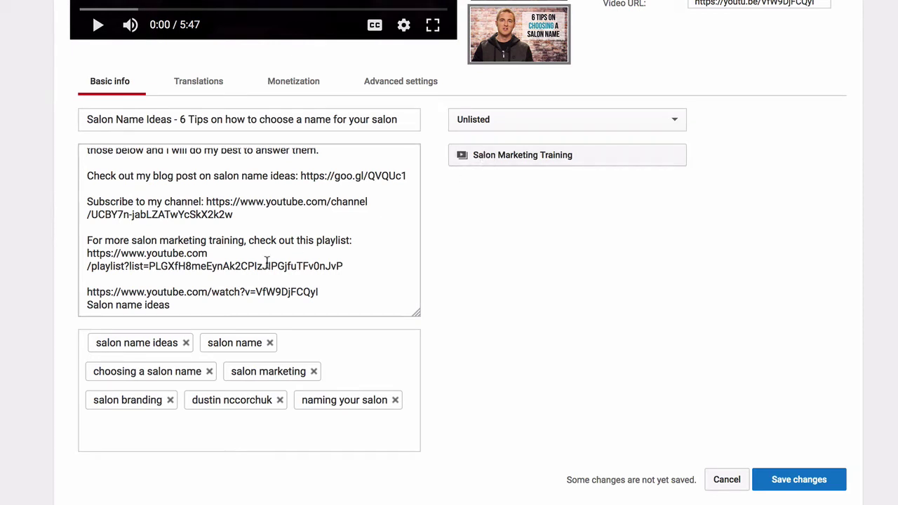
pyautogui.scroll(2, 503, 244)
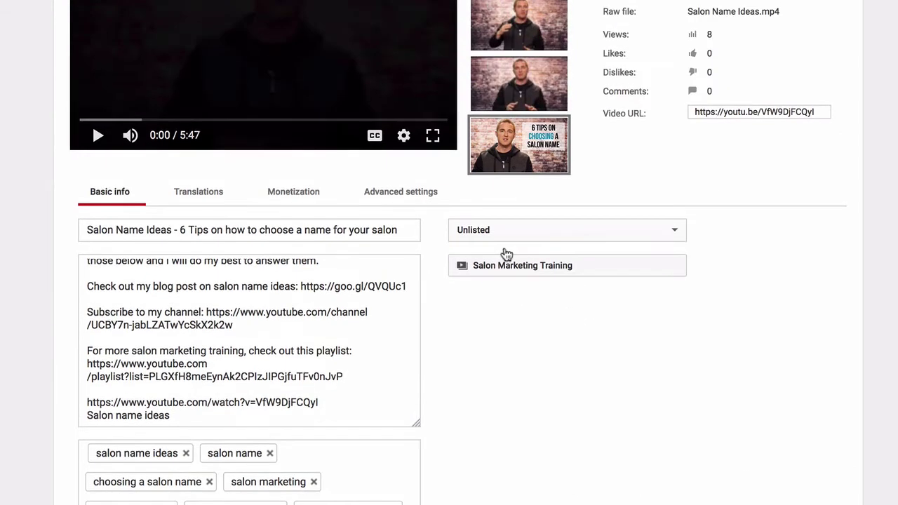
# - Review Advanced settings and Basic info, then choose Stay on Page at the leave warning
pyautogui.click(397, 201)
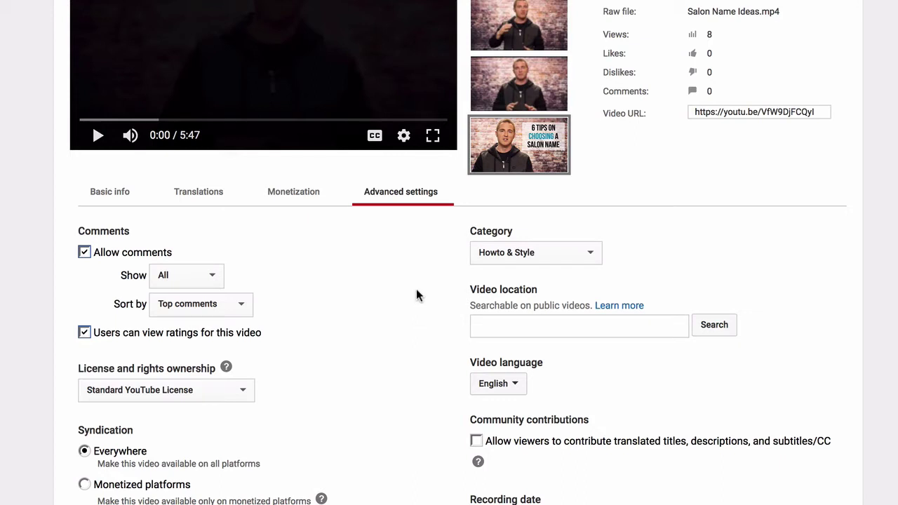
pyautogui.click(116, 198)
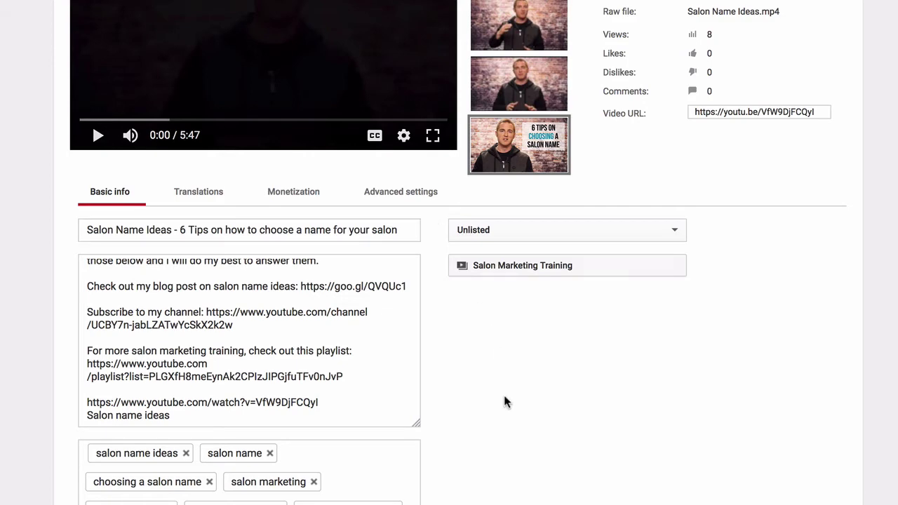
pyautogui.scroll(5, 505, 399)
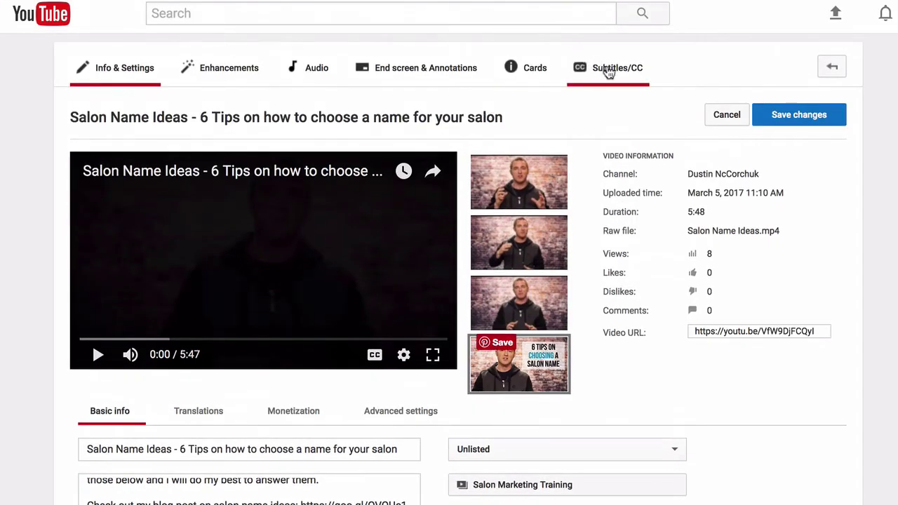
pyautogui.click(608, 70)
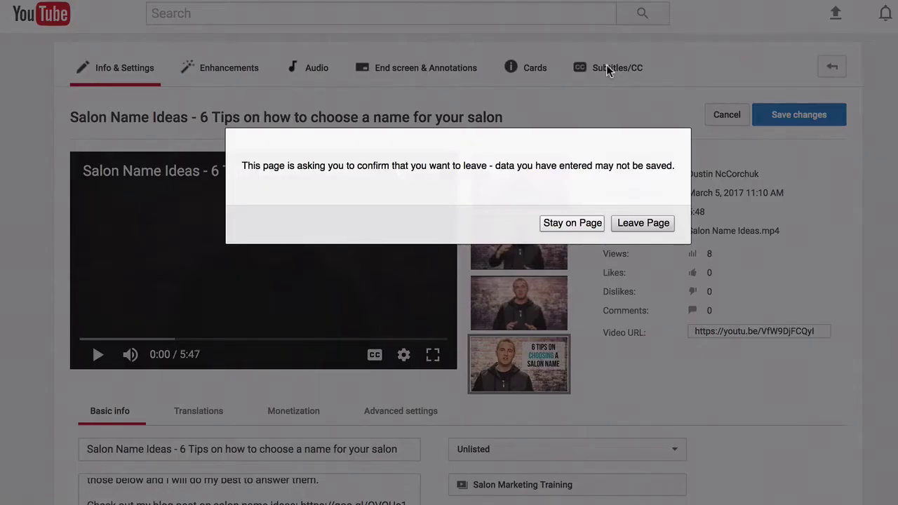
pyautogui.click(570, 223)
# - Save the info changes and open the published English subtitles for editing, pausing the preview
pyautogui.click(788, 116)
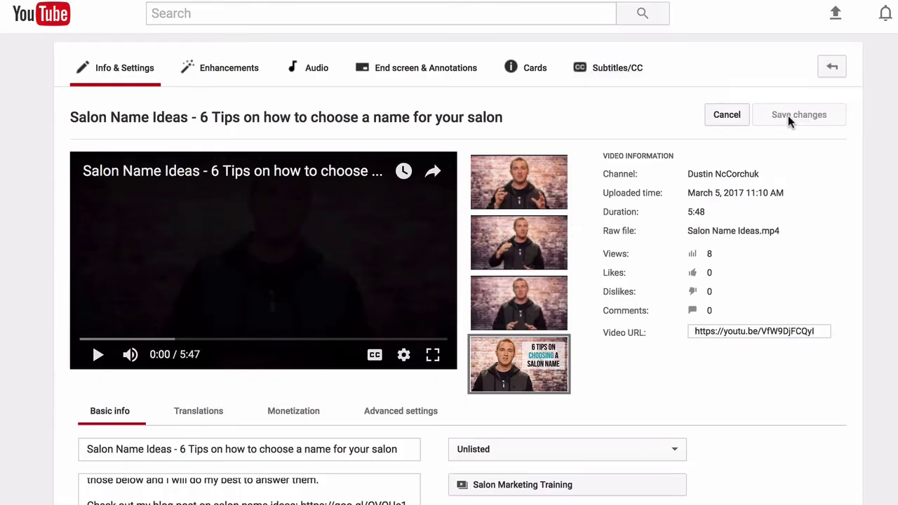
pyautogui.click(615, 70)
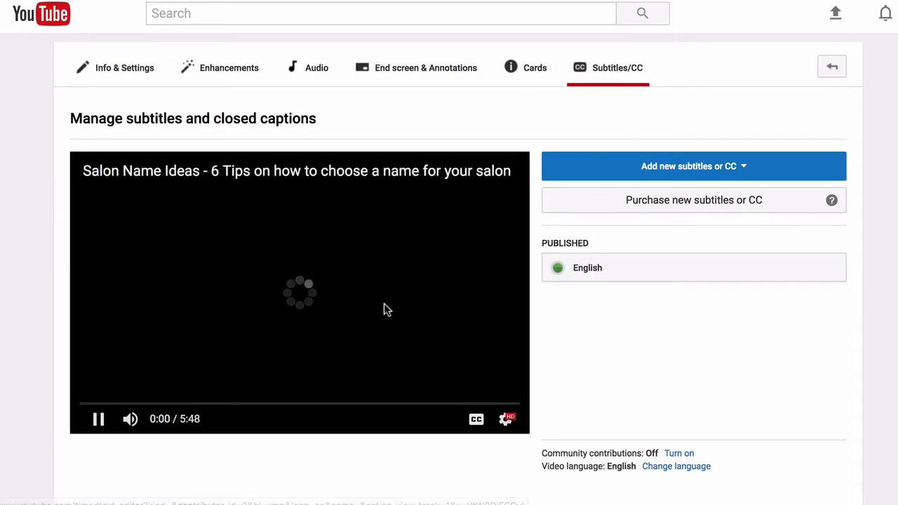
pyautogui.click(99, 419)
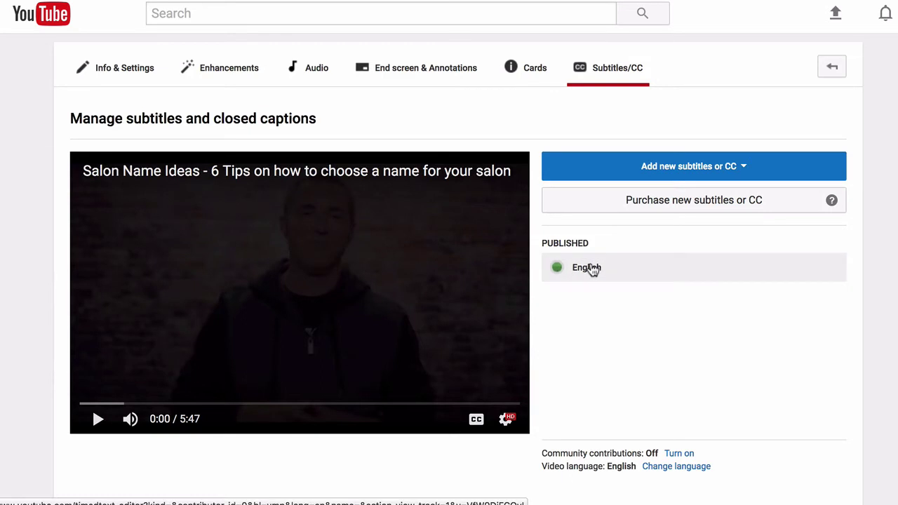
pyautogui.click(625, 268)
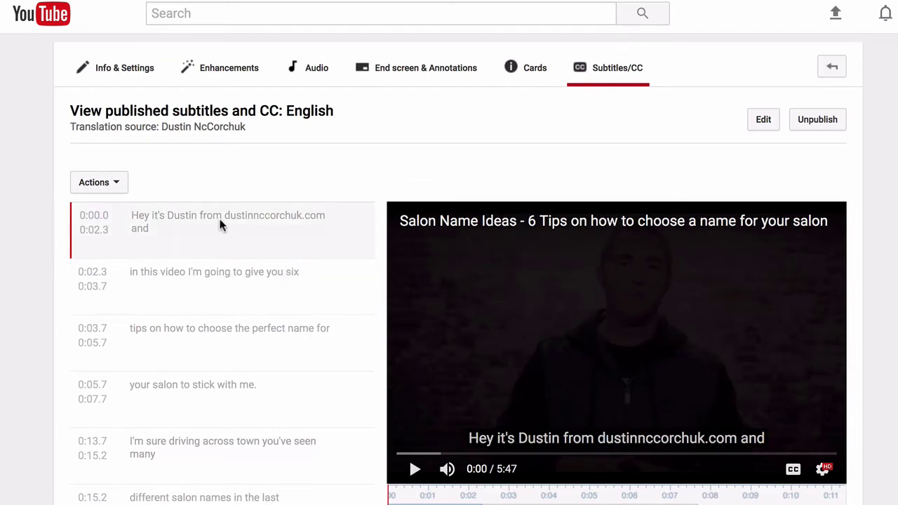
pyautogui.click(763, 122)
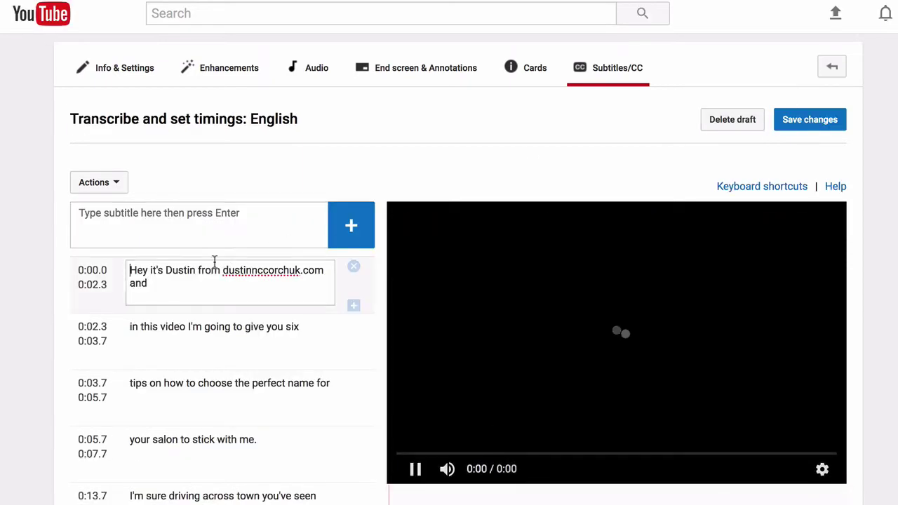
# - Retype the final letter of 'six' in the second caption line, pausing playback at 0:04
pyautogui.scroll(-3, 406, 439)
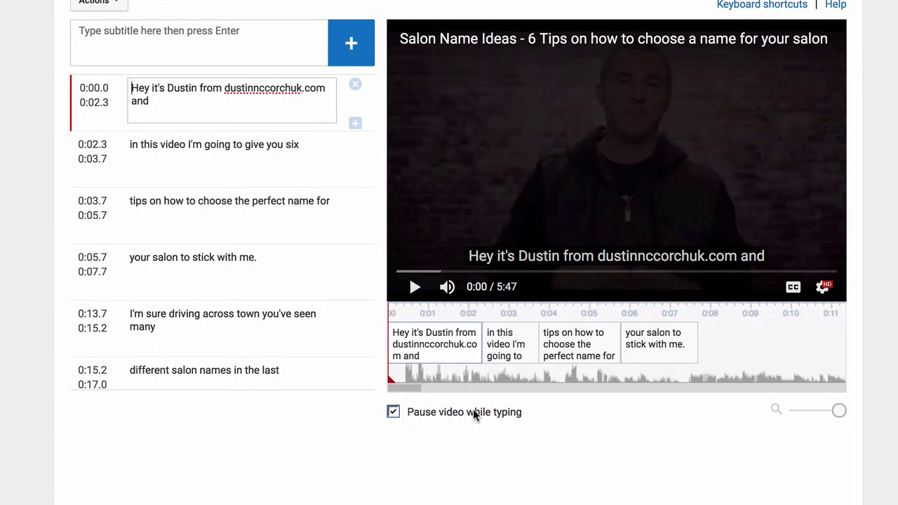
pyautogui.scroll(2, 347, 381)
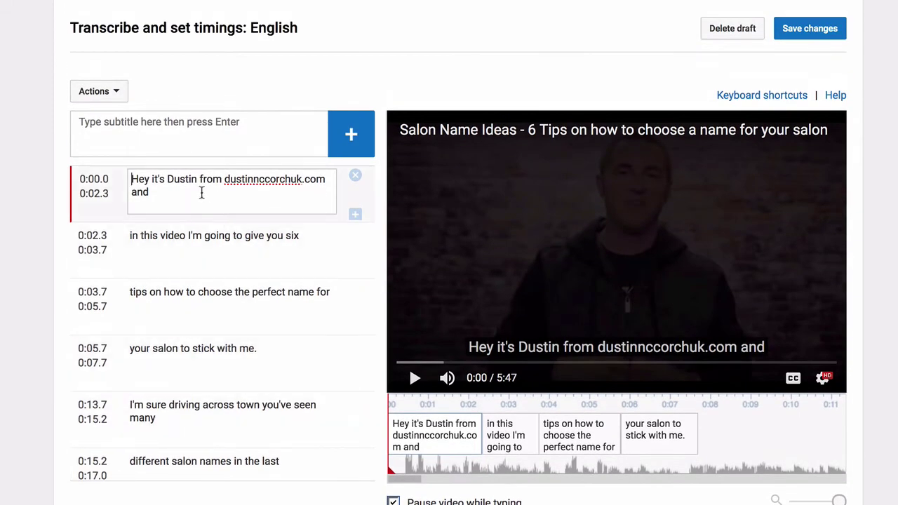
pyautogui.click(414, 379)
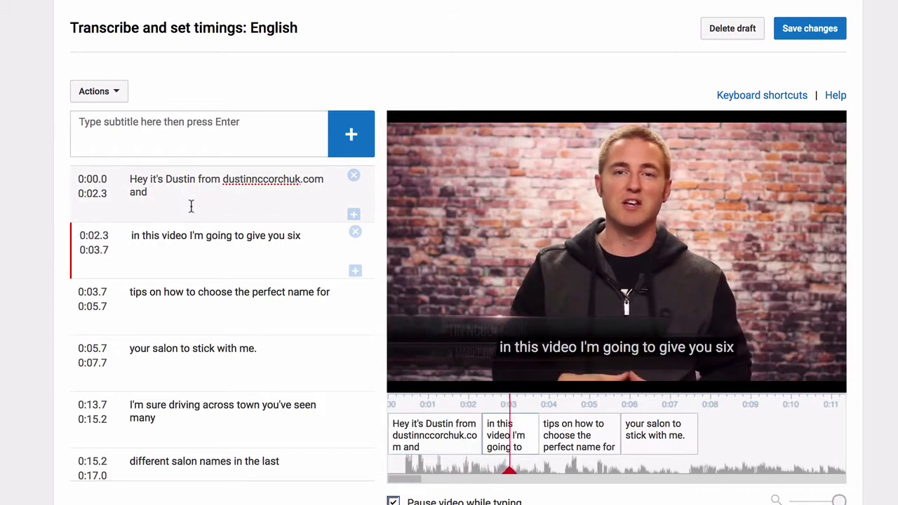
pyautogui.click(187, 246)
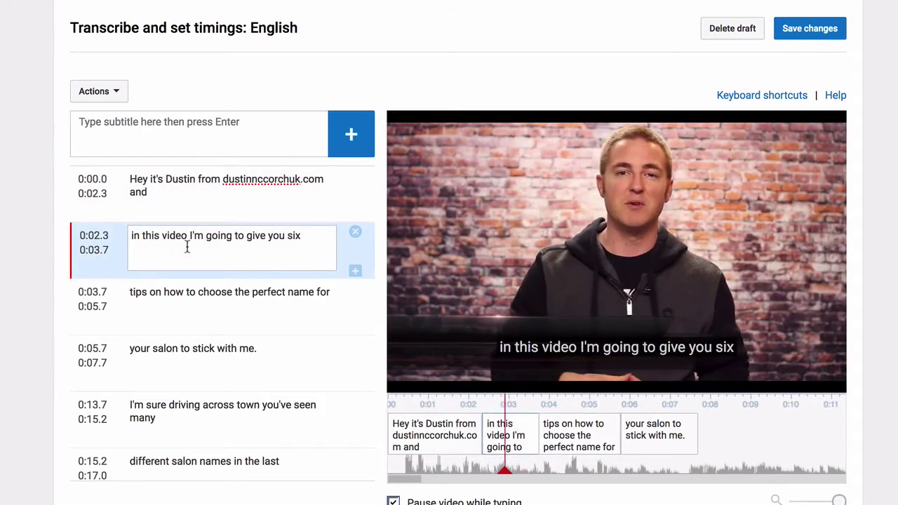
pyautogui.press('BackSpace')
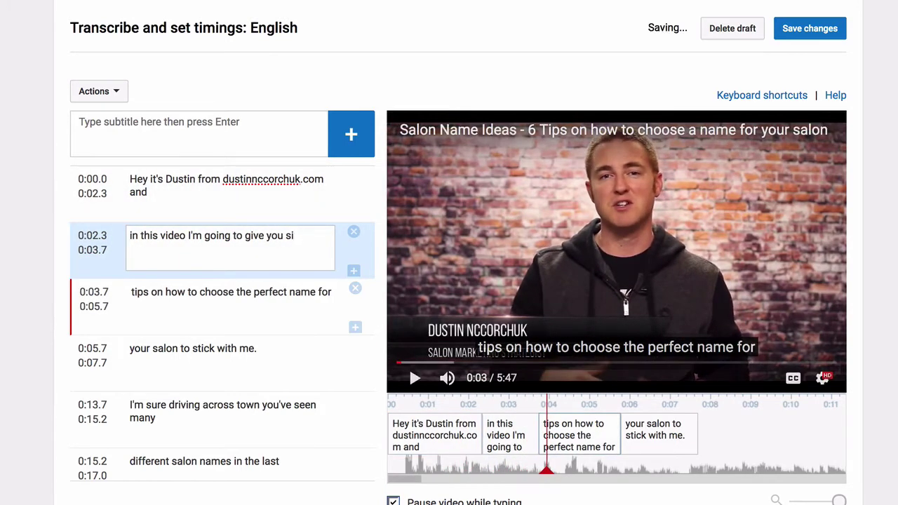
pyautogui.write('x')
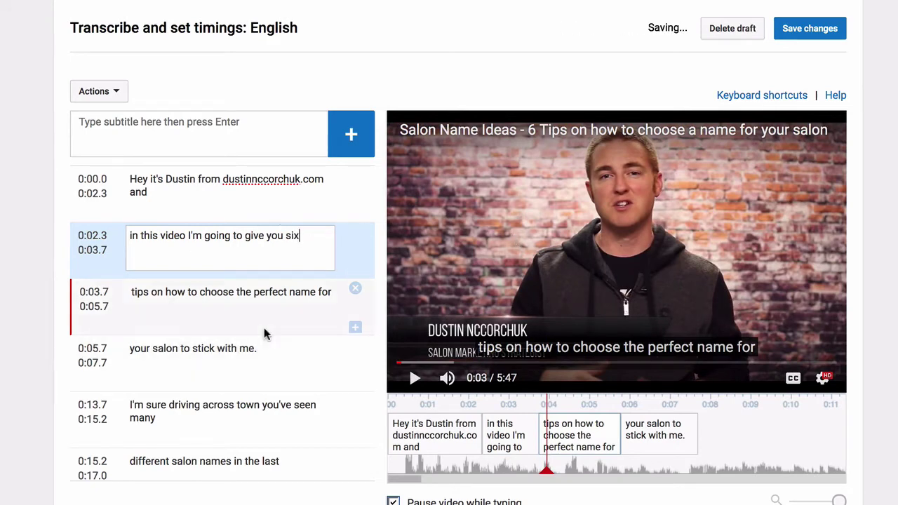
pyautogui.click(287, 321)
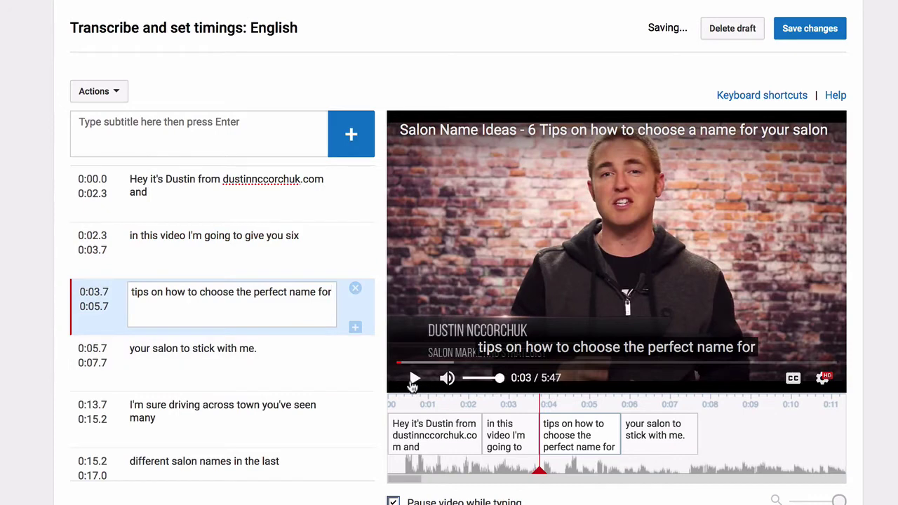
pyautogui.click(413, 379)
pyautogui.click(414, 380)
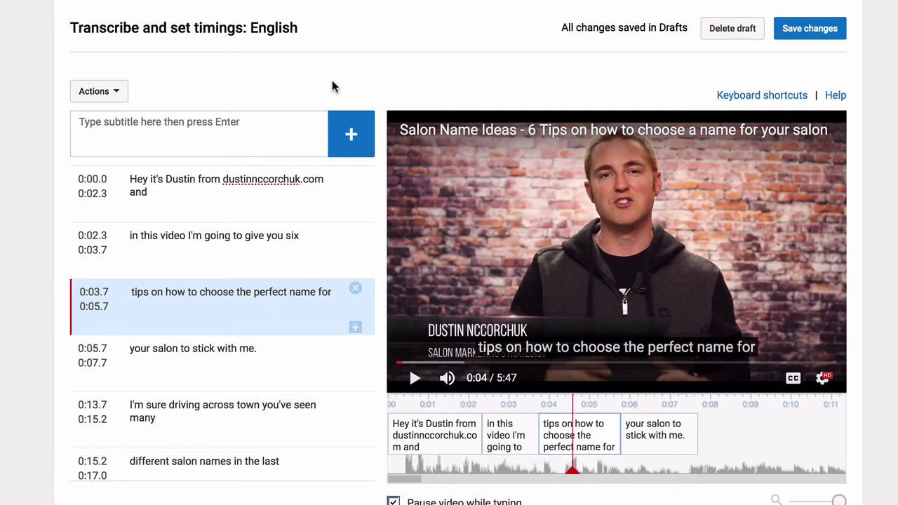
# - Publish the edited English subtitles over the old track and return to Info & Settings
pyautogui.click(808, 32)
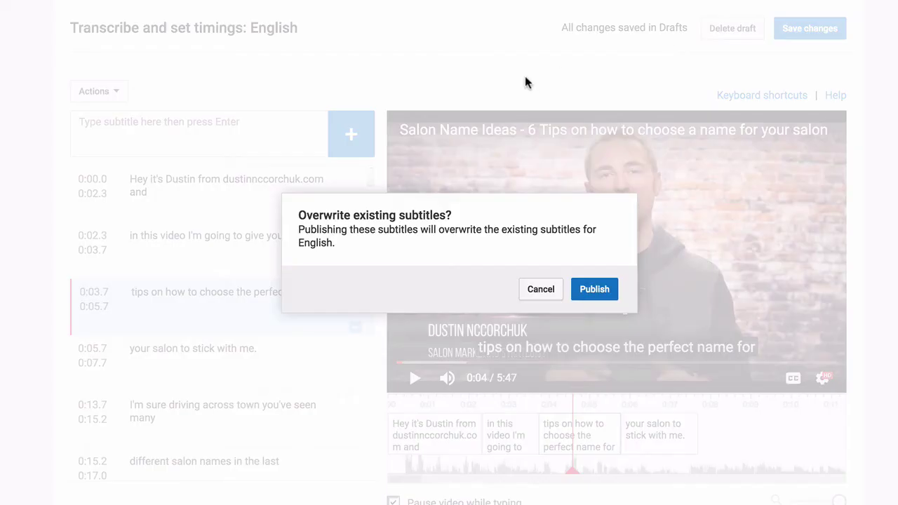
pyautogui.click(588, 295)
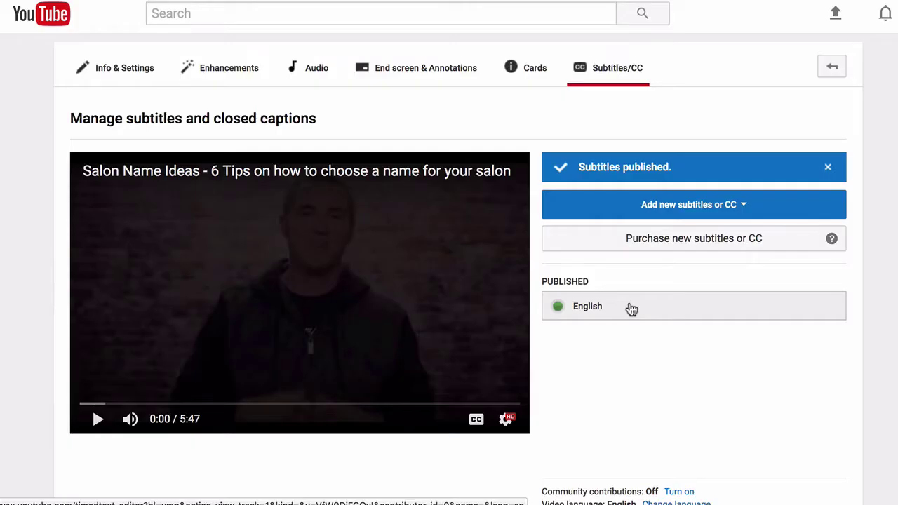
pyautogui.click(116, 73)
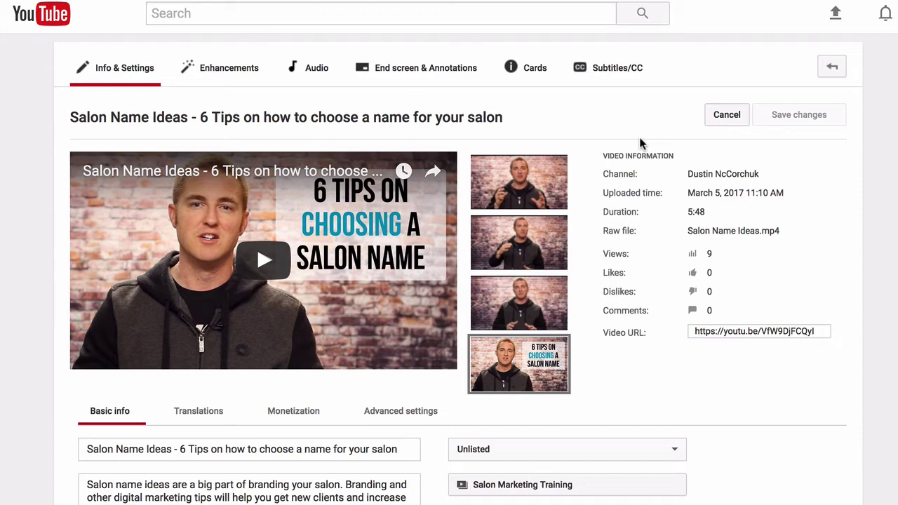
# - Set the video's privacy to Public with Google+ sharing and publish it
pyautogui.scroll(-2, 533, 405)
pyautogui.click(535, 310)
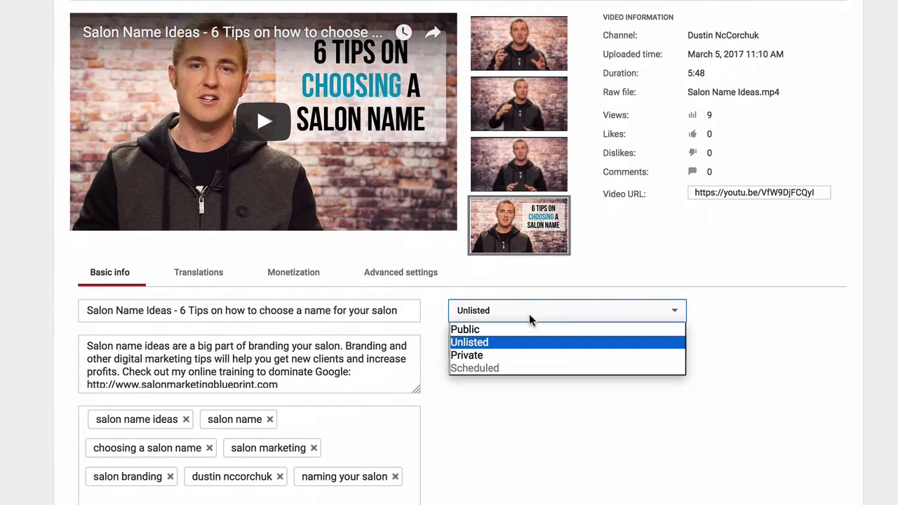
pyautogui.click(503, 329)
pyautogui.click(621, 343)
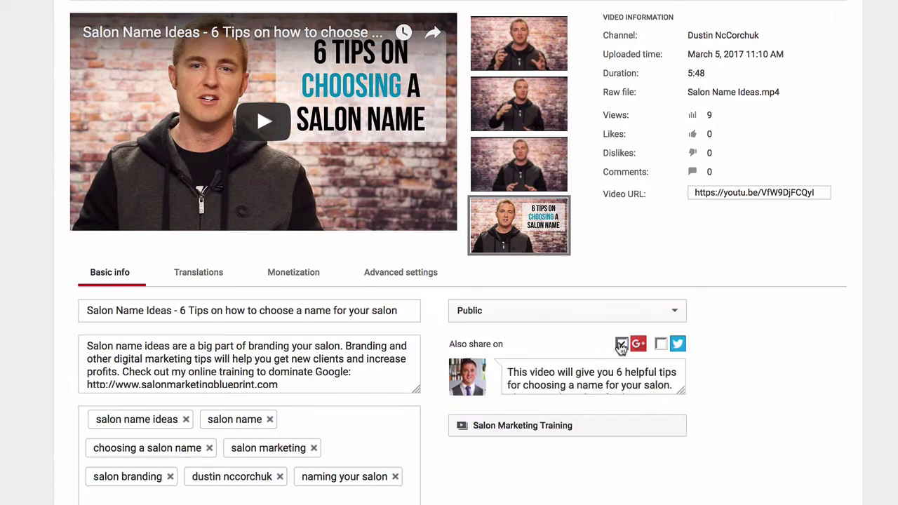
pyautogui.scroll(-1, 580, 369)
pyautogui.scroll(-1, 579, 369)
pyautogui.scroll(3, 579, 369)
pyautogui.scroll(-3, 739, 370)
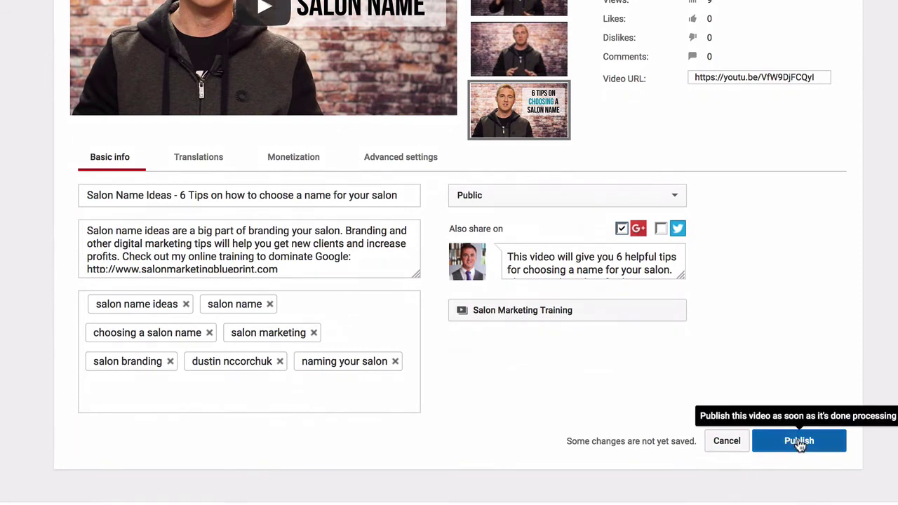
pyautogui.click(798, 441)
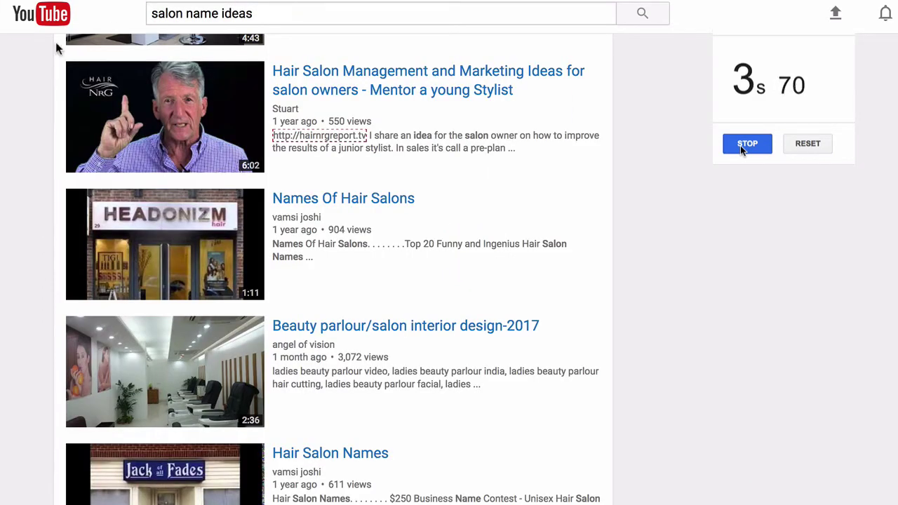
# - Rerun the 'salon name ideas' search and scroll through the first page of results
pyautogui.click(287, 7)
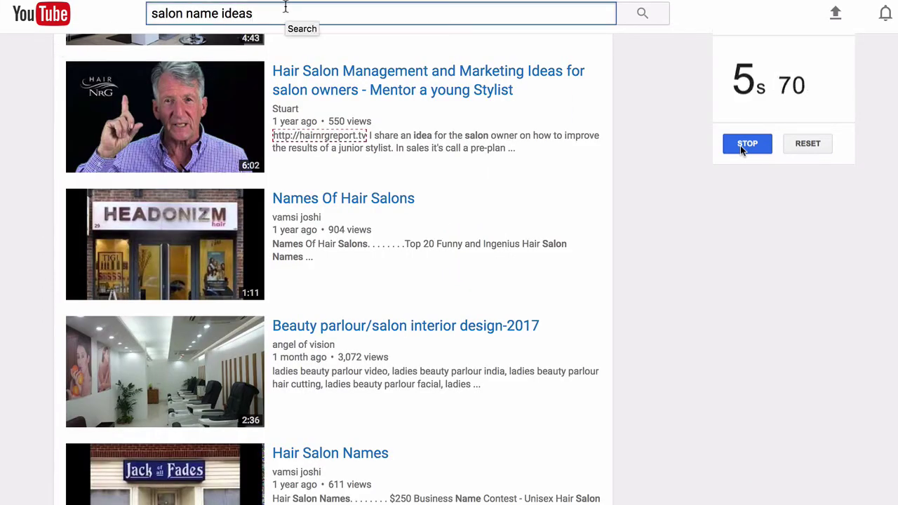
pyautogui.press('Return')
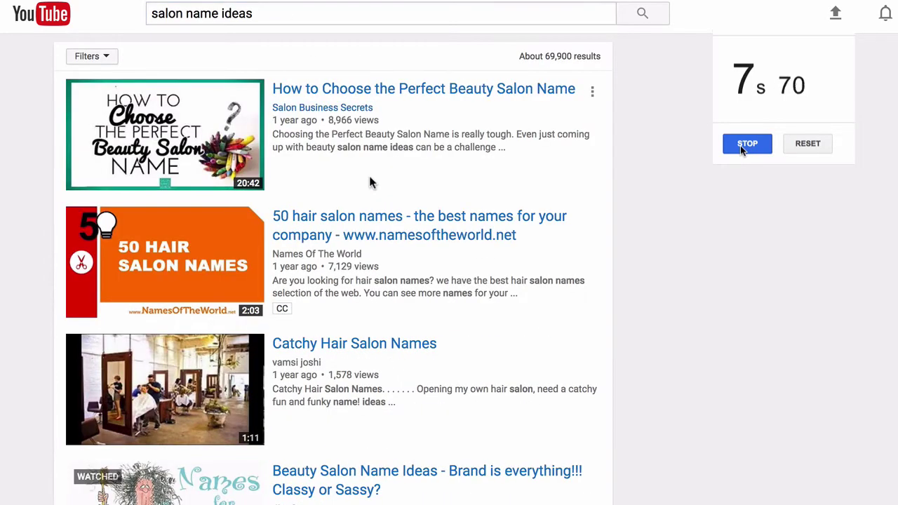
pyautogui.scroll(-5, 369, 180)
pyautogui.scroll(-20, 371, 182)
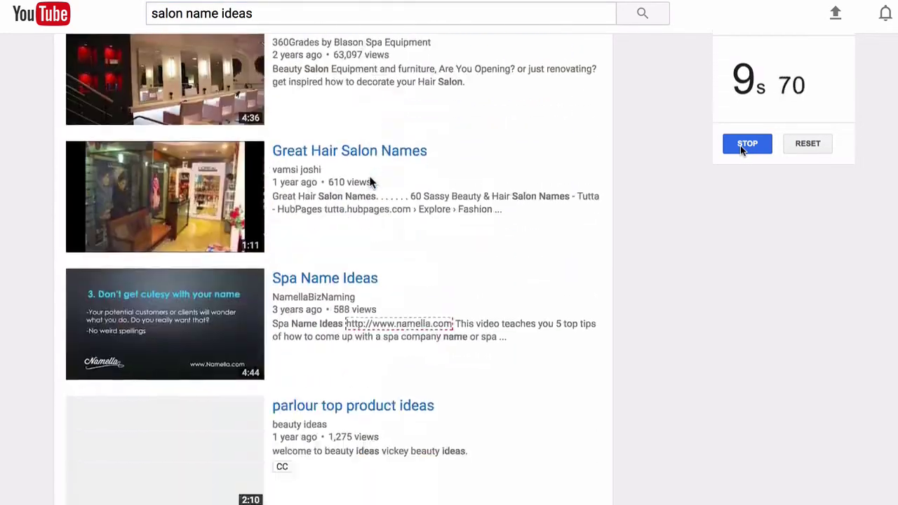
pyautogui.scroll(-5, 371, 181)
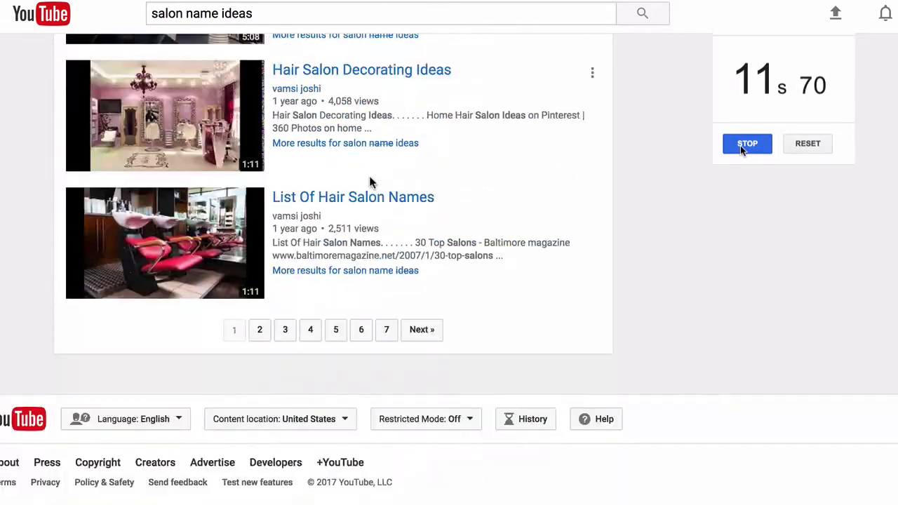
pyautogui.scroll(15, 371, 181)
pyautogui.scroll(5, 371, 182)
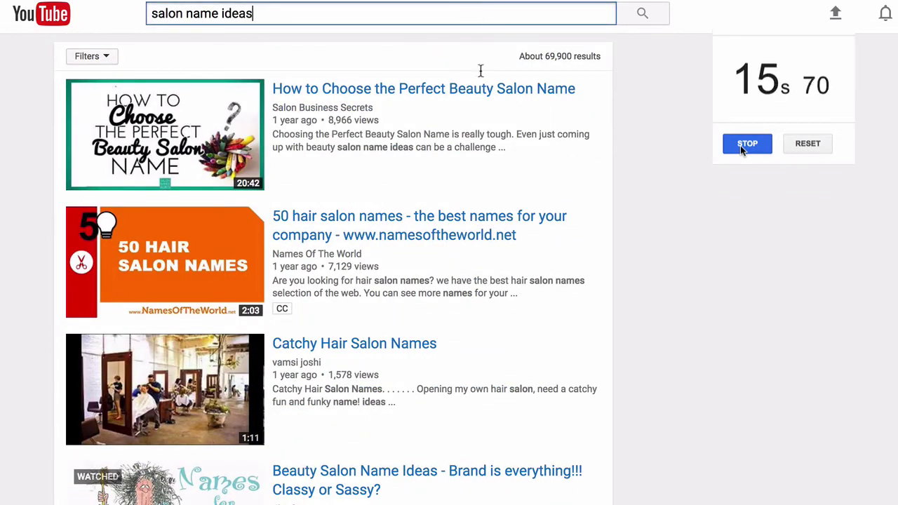
pyautogui.scroll(-14, 450, 153)
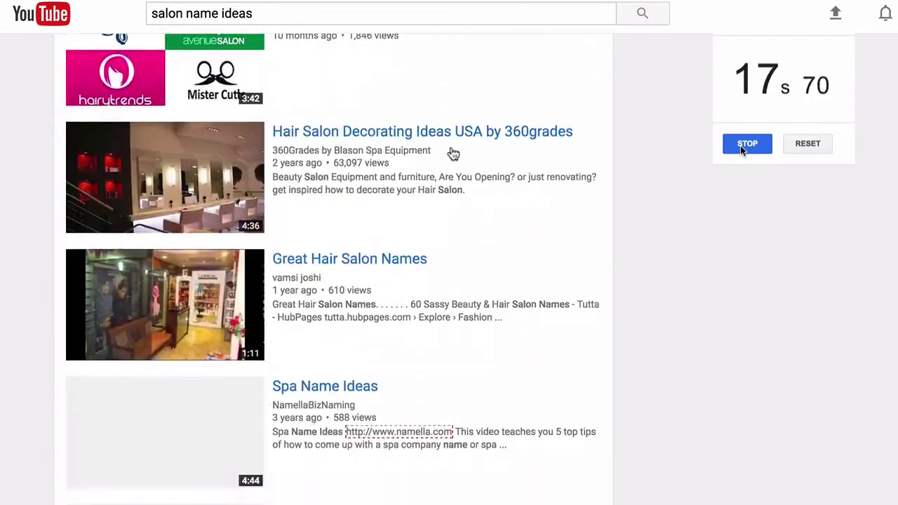
pyautogui.scroll(-18, 453, 154)
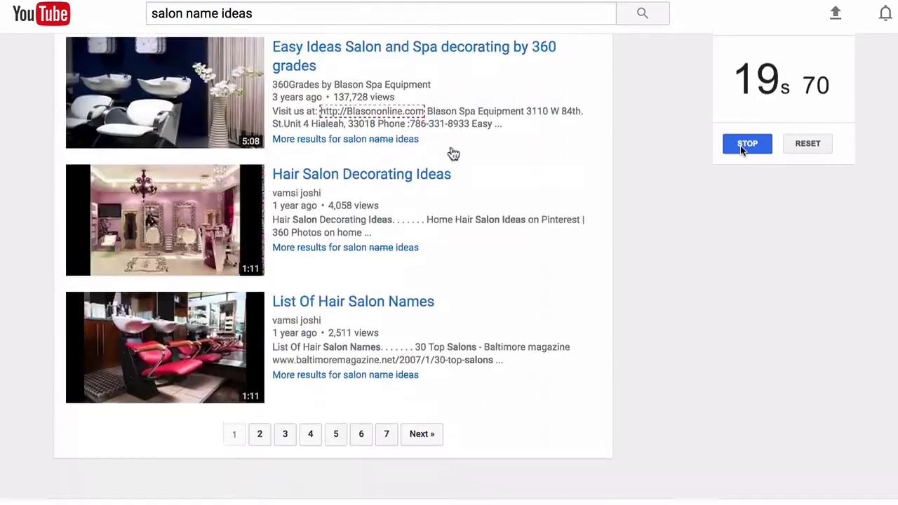
pyautogui.scroll(-2, 453, 154)
pyautogui.scroll(20, 453, 154)
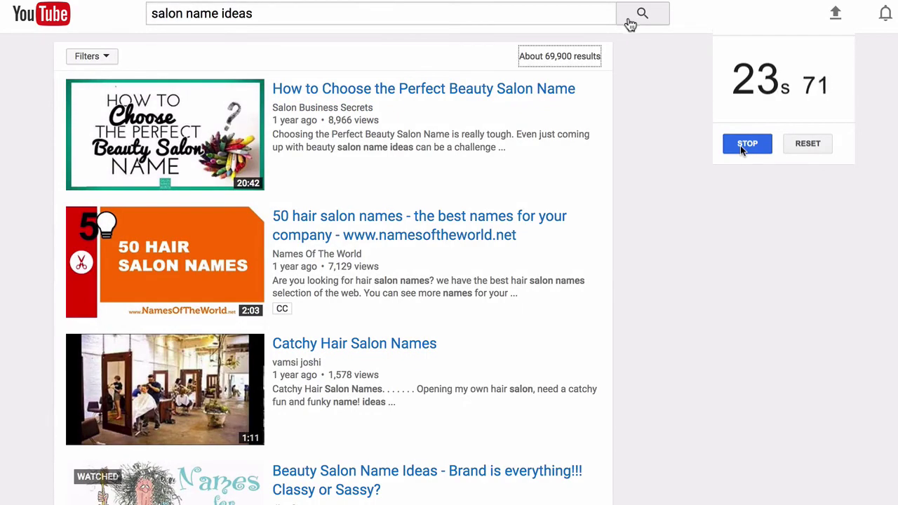
pyautogui.scroll(-6, 477, 104)
pyautogui.scroll(-14, 477, 103)
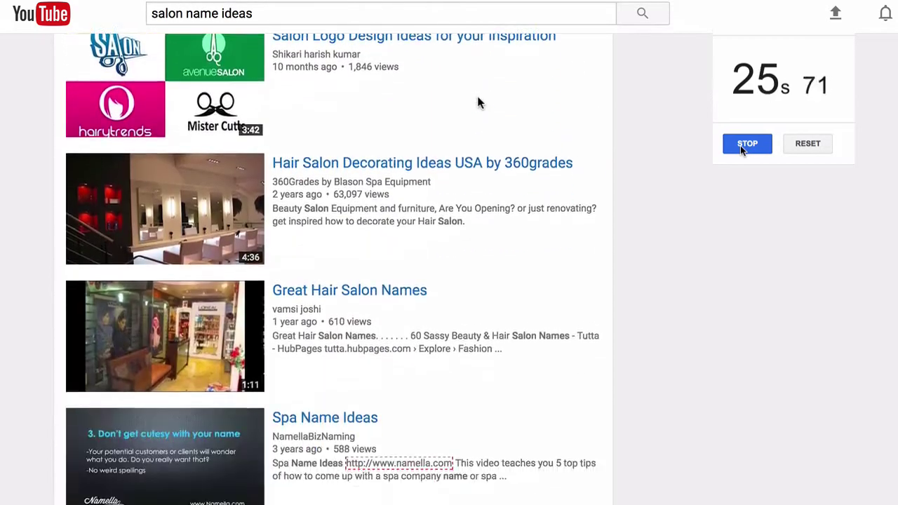
pyautogui.scroll(-15, 477, 103)
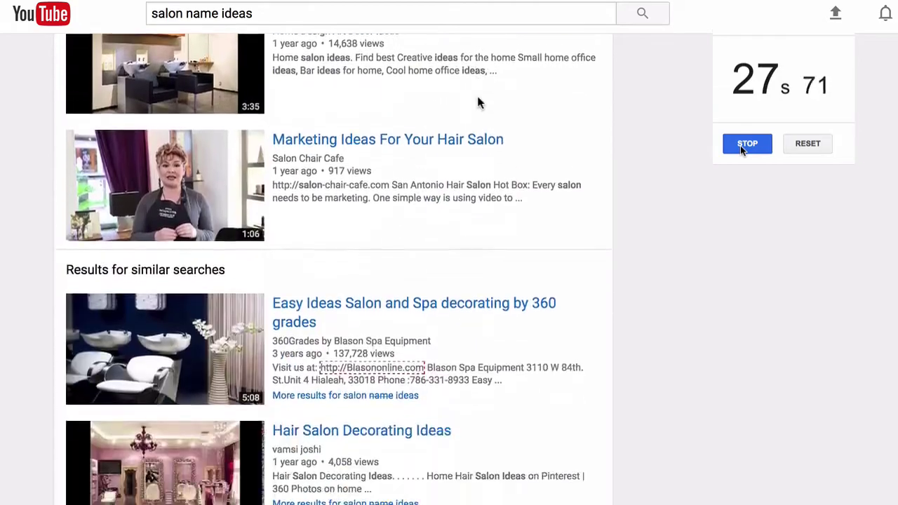
pyautogui.scroll(20, 478, 104)
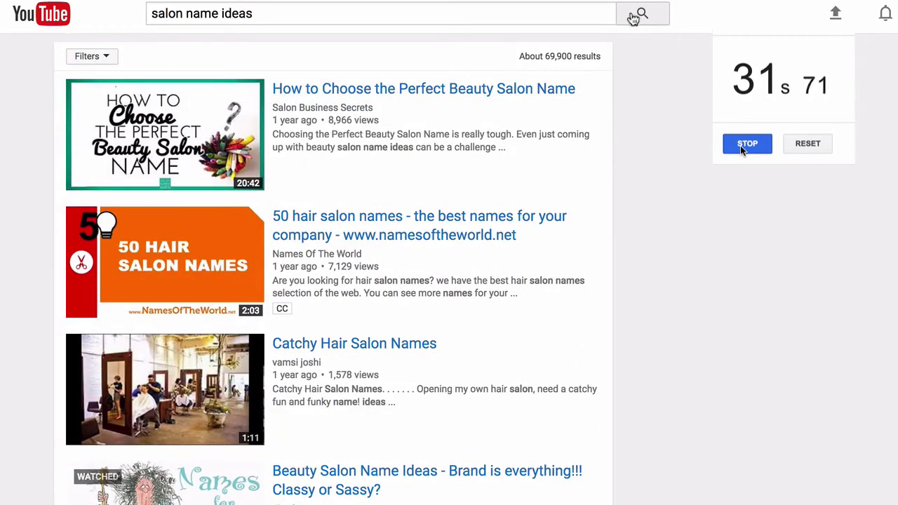
pyautogui.scroll(-3, 474, 140)
pyautogui.scroll(-20, 474, 140)
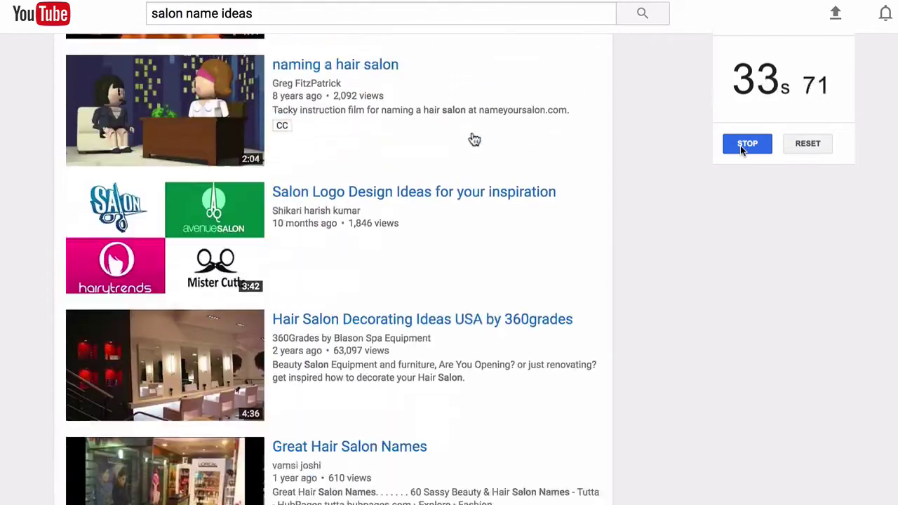
pyautogui.scroll(-12, 474, 140)
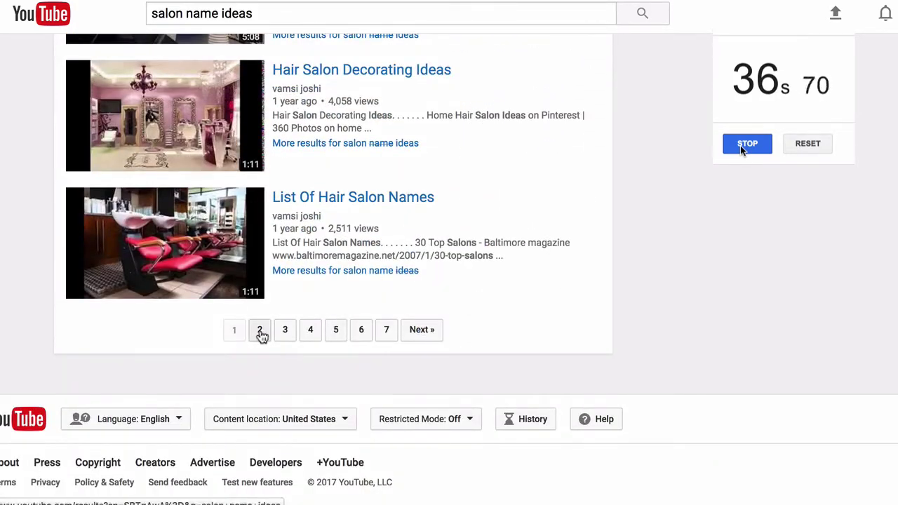
# - Browse the second and third pages of search results
pyautogui.click(260, 331)
pyautogui.scroll(-7, 374, 281)
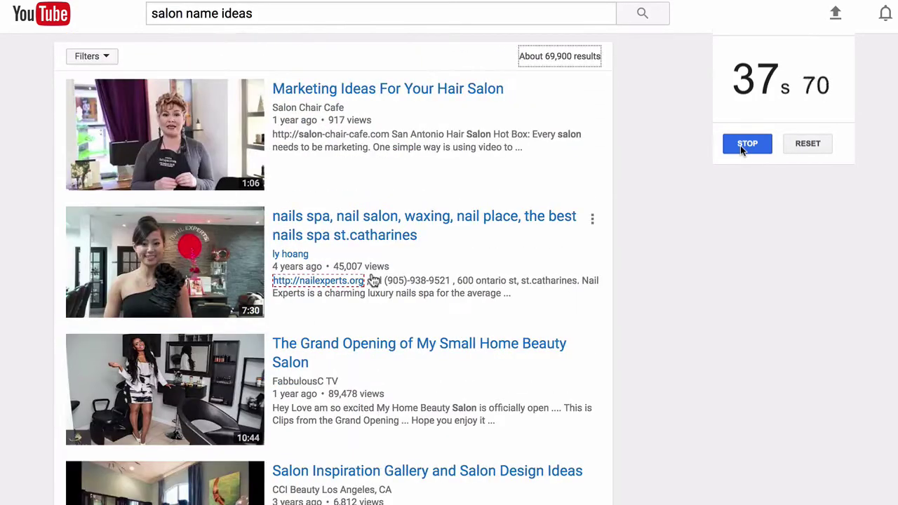
pyautogui.scroll(-15, 373, 281)
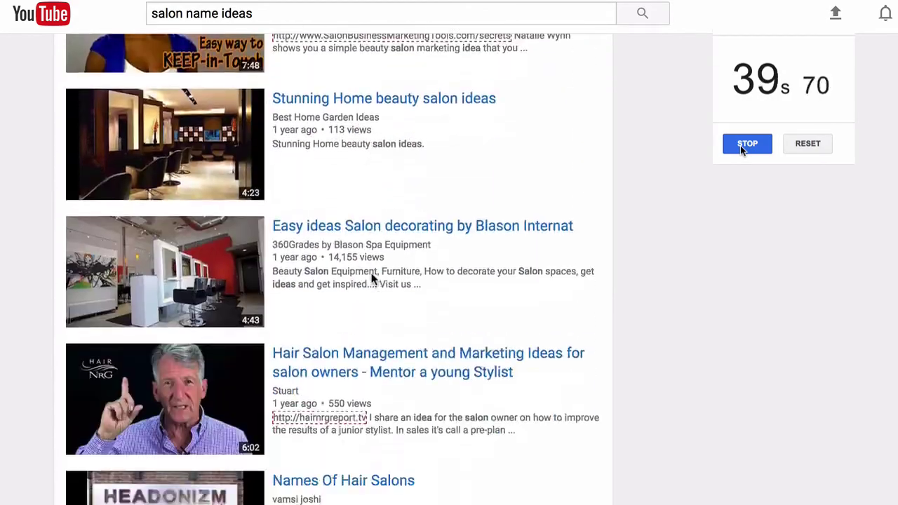
pyautogui.scroll(-13, 371, 279)
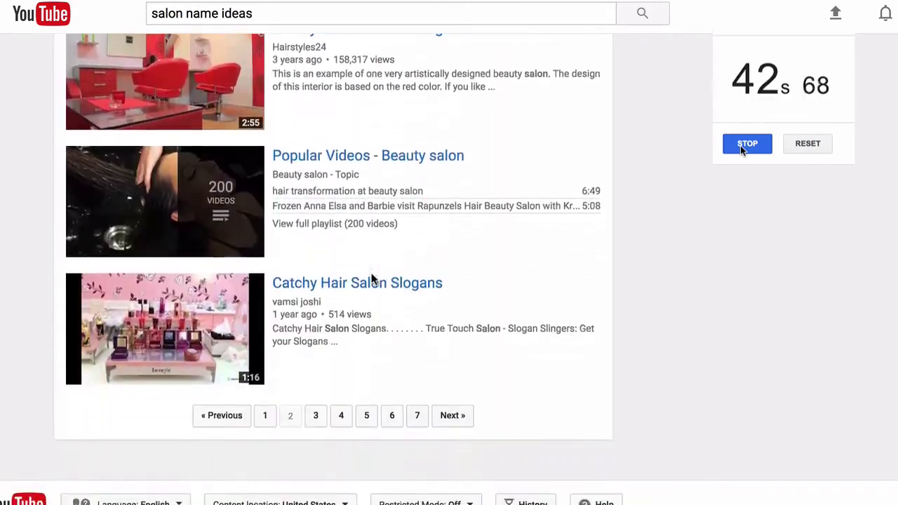
pyautogui.scroll(-2, 371, 280)
pyautogui.click(316, 327)
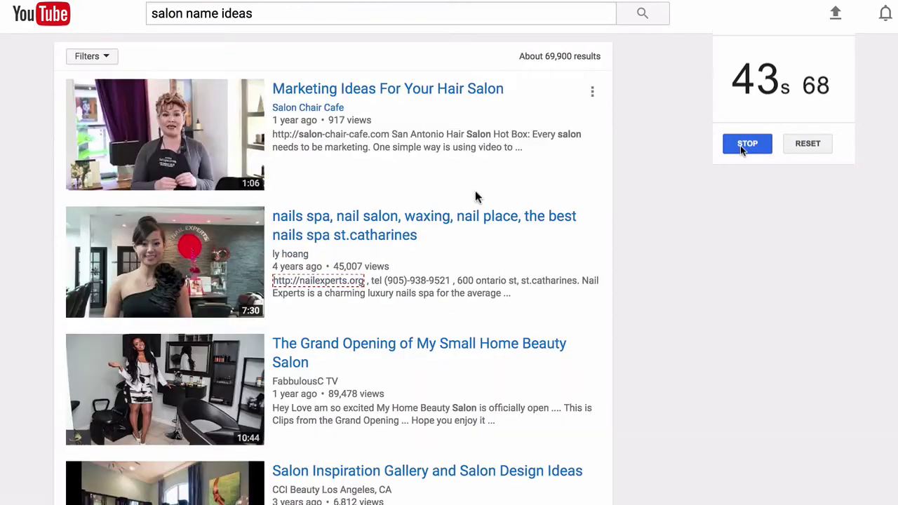
pyautogui.scroll(-19, 475, 196)
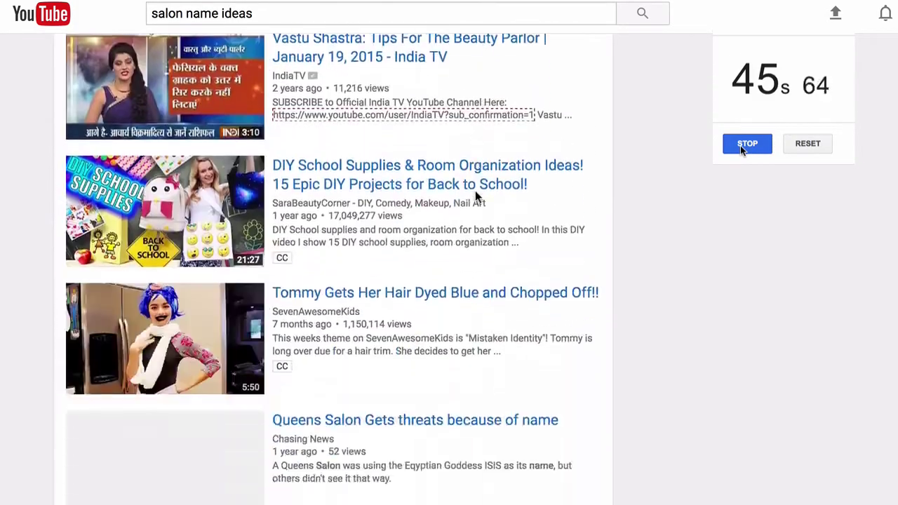
pyautogui.scroll(-12, 474, 197)
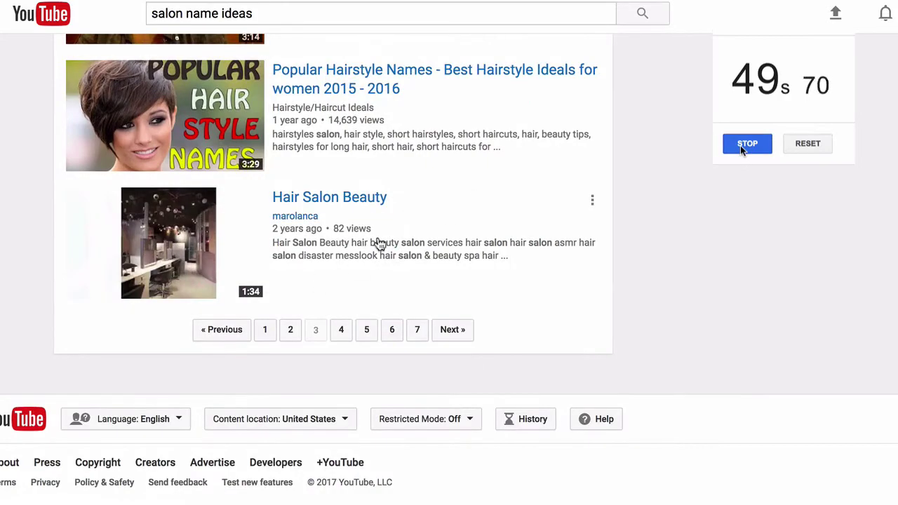
pyautogui.scroll(5, 355, 232)
# - Resubmit the 'salon name ideas' query, now listing Salon Name Ideas - 6 Tips third
pyautogui.click(269, 21)
pyautogui.press('BackSpace')
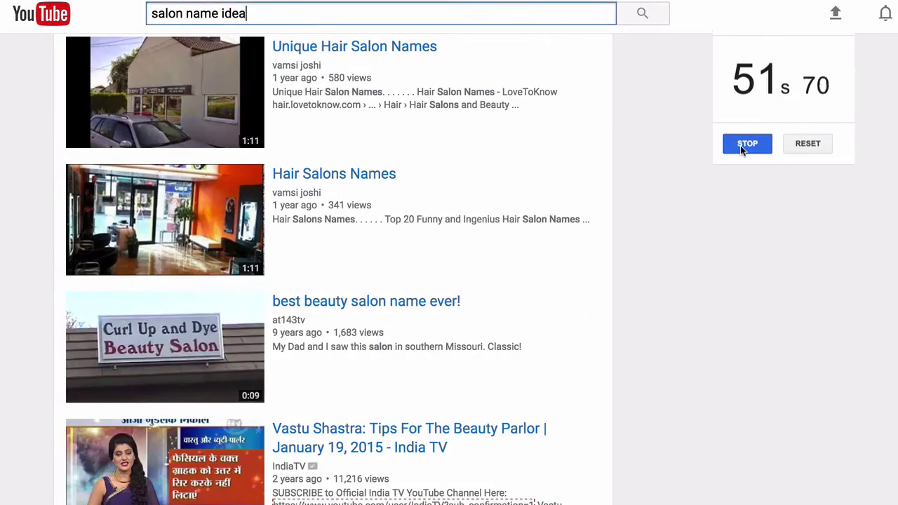
pyautogui.write('s')
pyautogui.press('Return')
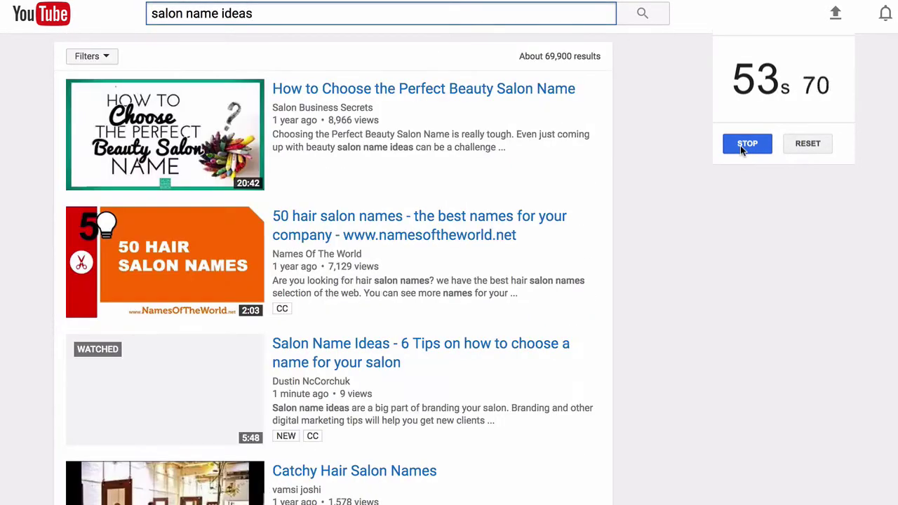
pyautogui.scroll(-1, 397, 161)
pyautogui.scroll(1, 397, 162)
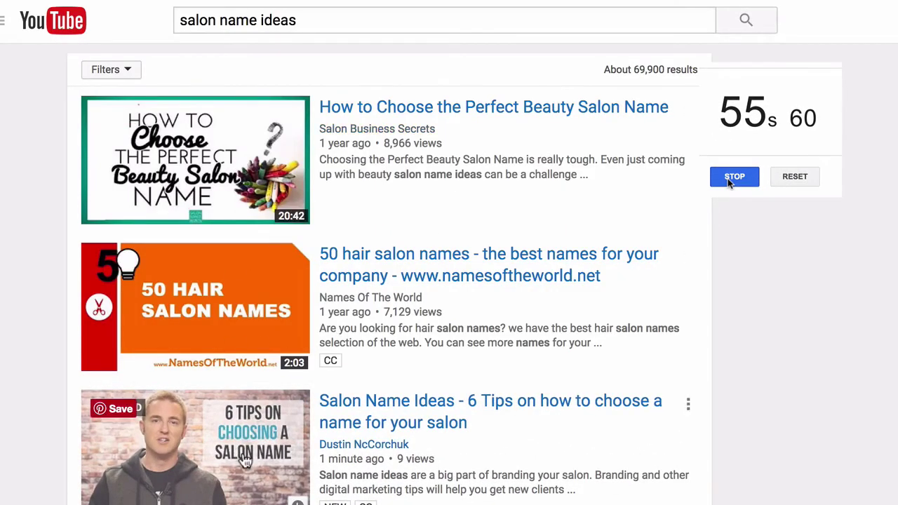
pyautogui.scroll(-1, 540, 396)
pyautogui.scroll(-3, 539, 395)
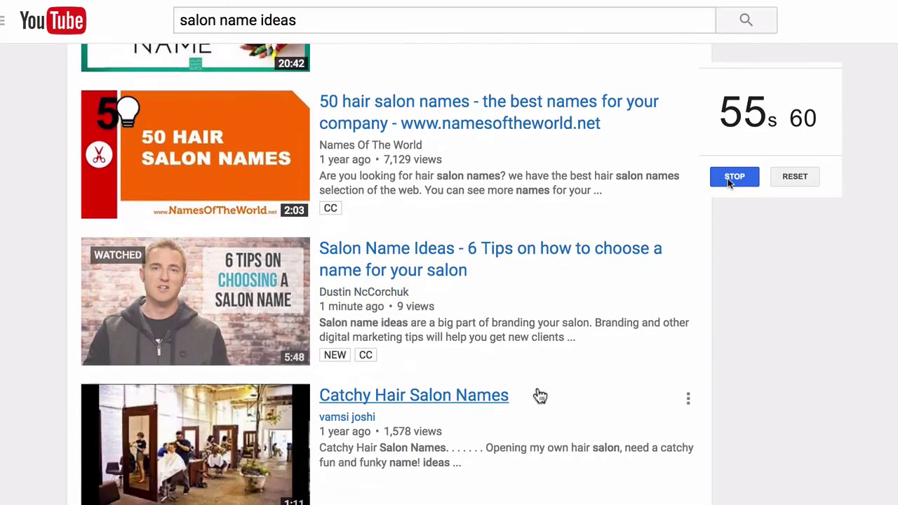
pyautogui.scroll(-20, 546, 299)
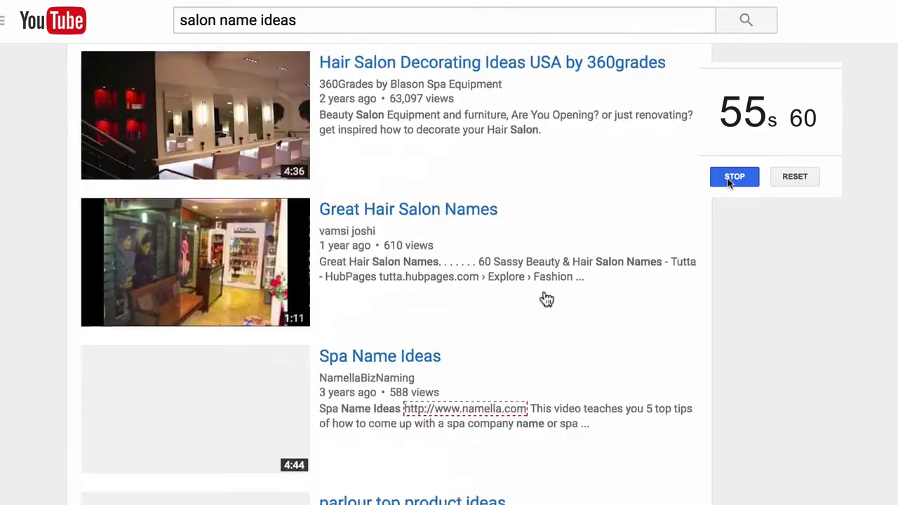
pyautogui.scroll(-15, 547, 300)
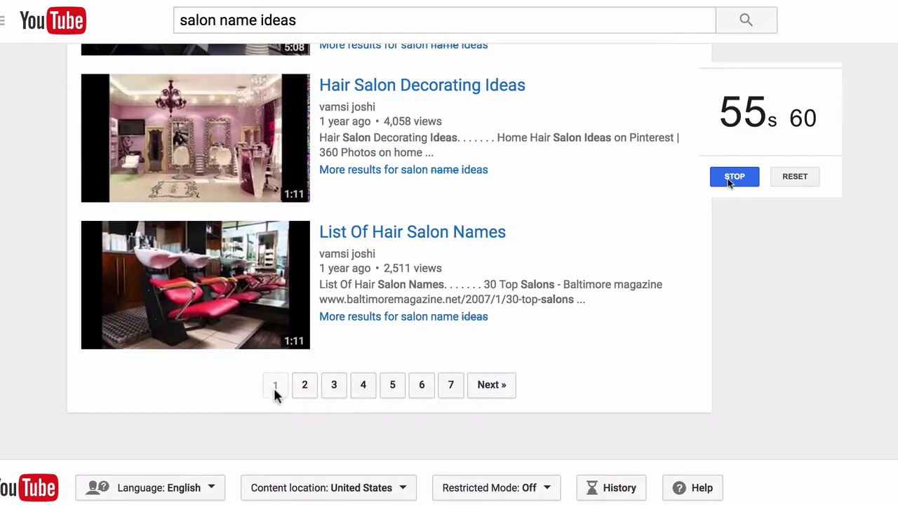
pyautogui.scroll(20, 477, 301)
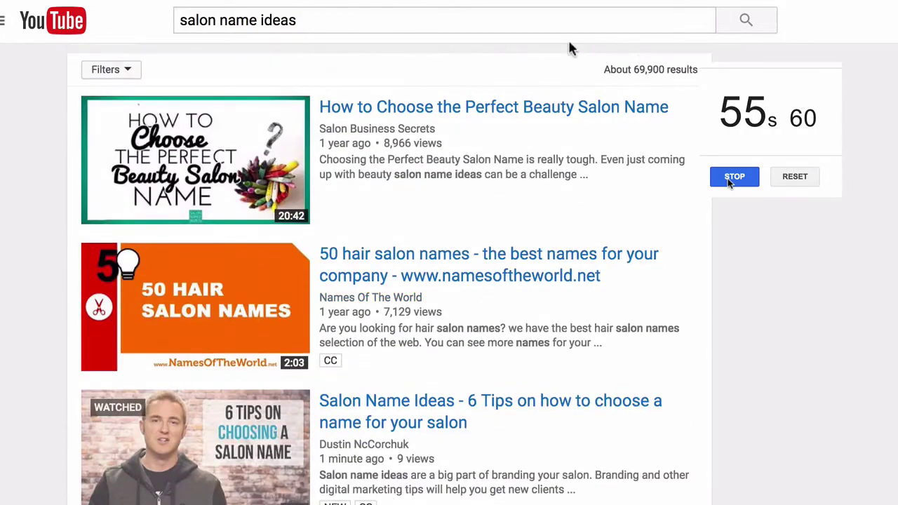